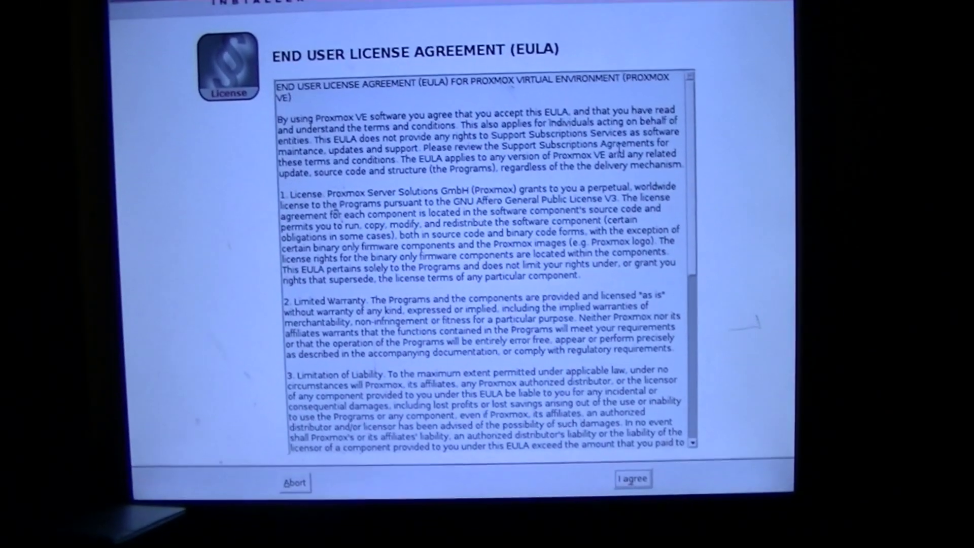
Scroll through the EULA text and accept the license agreement
scroll(620, 145, "down", 10)
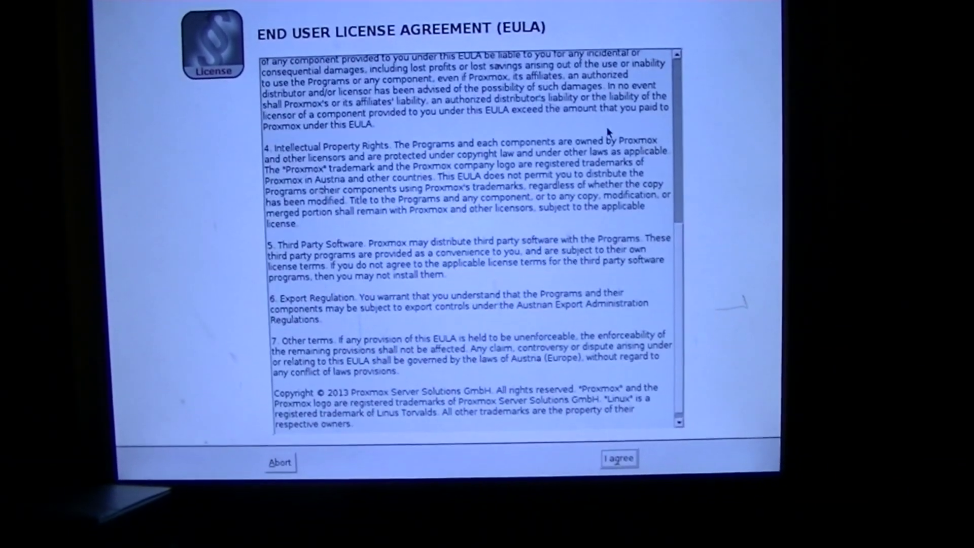
scroll(621, 117, "up", 10)
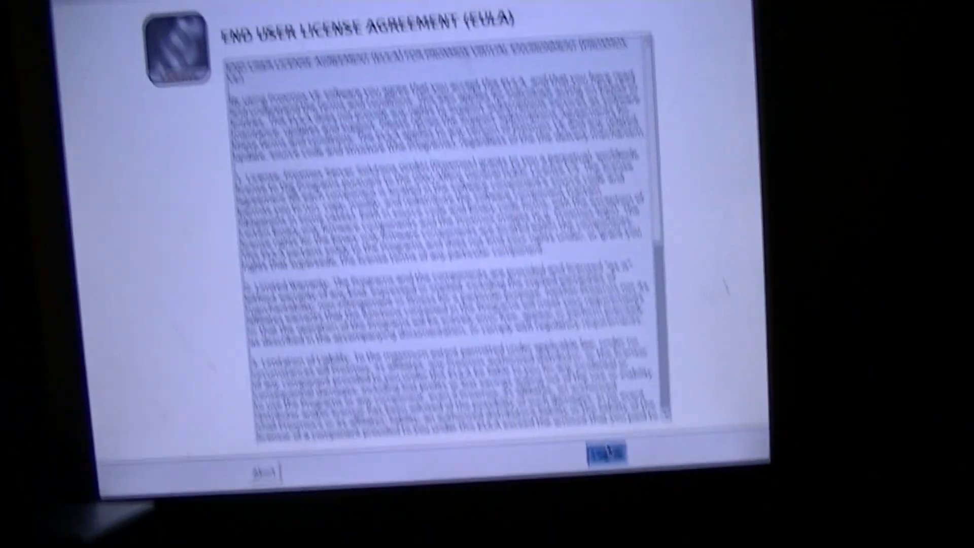
left_click(607, 453)
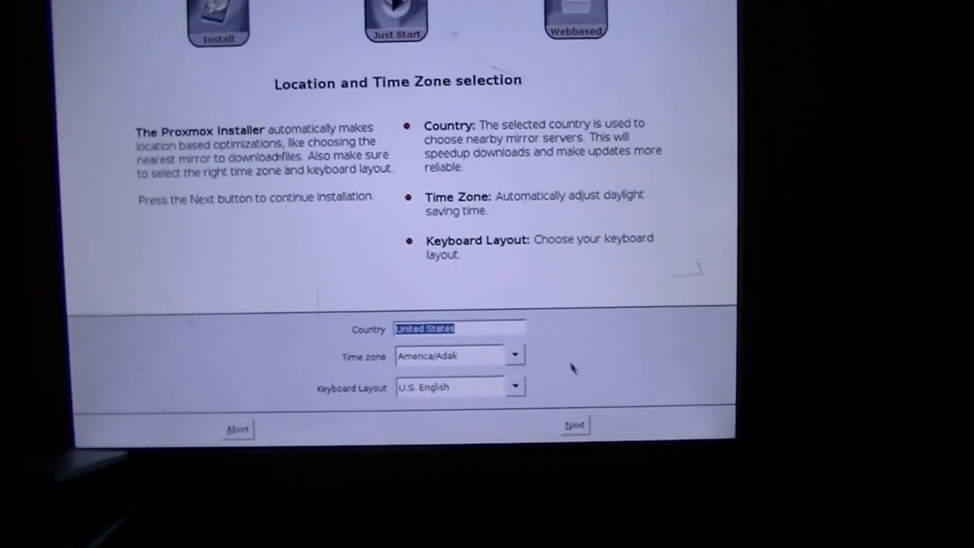
Set the time zone to America/Los_Angeles and continue past the location page
left_click(520, 373)
left_click(532, 383)
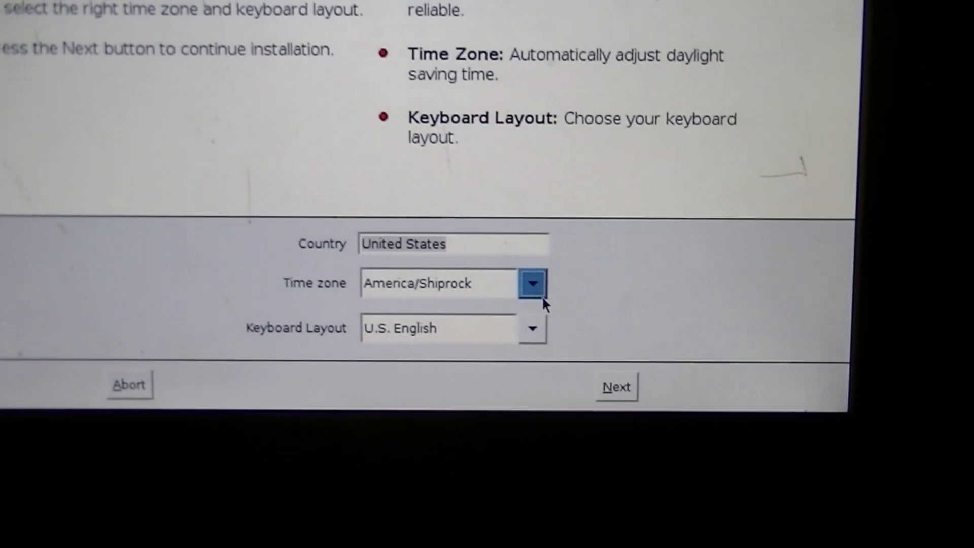
left_click(538, 337)
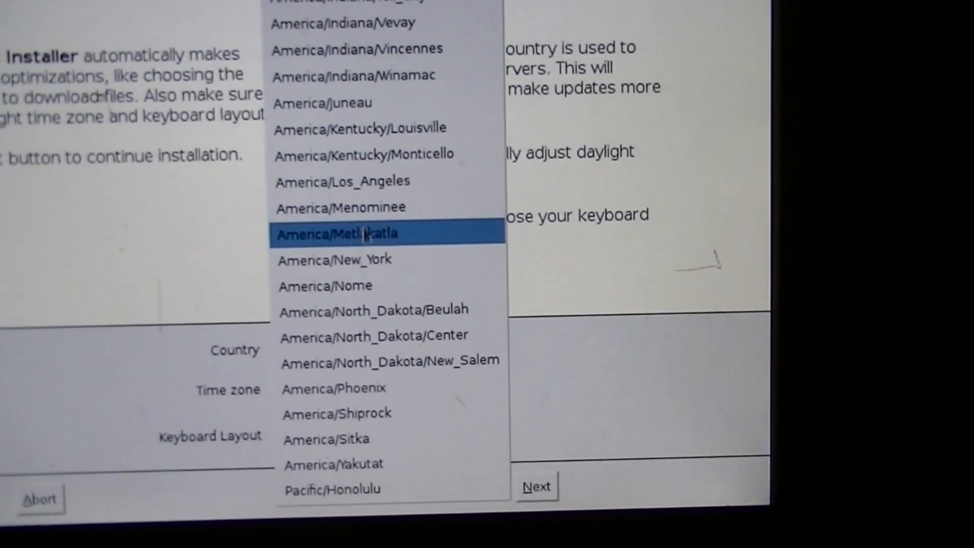
left_click(364, 187)
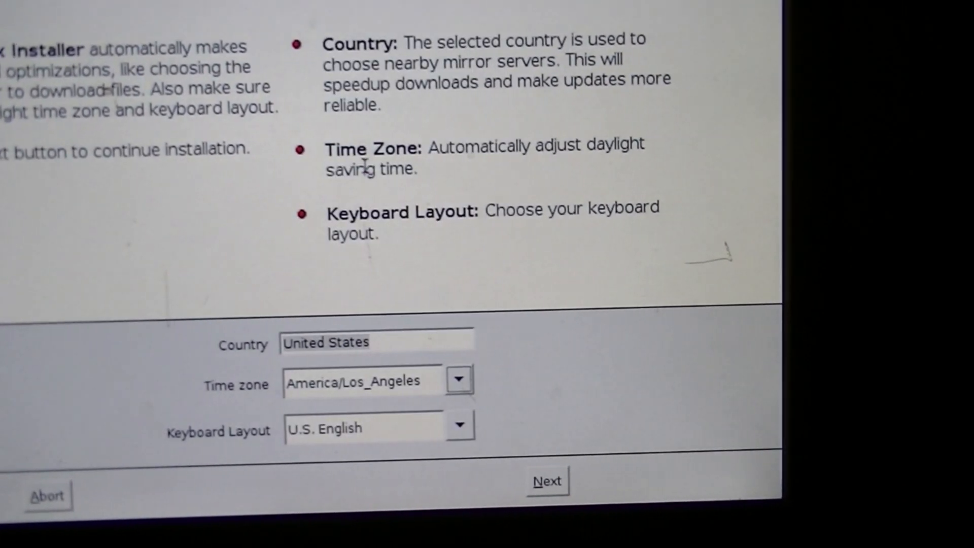
left_click(529, 467)
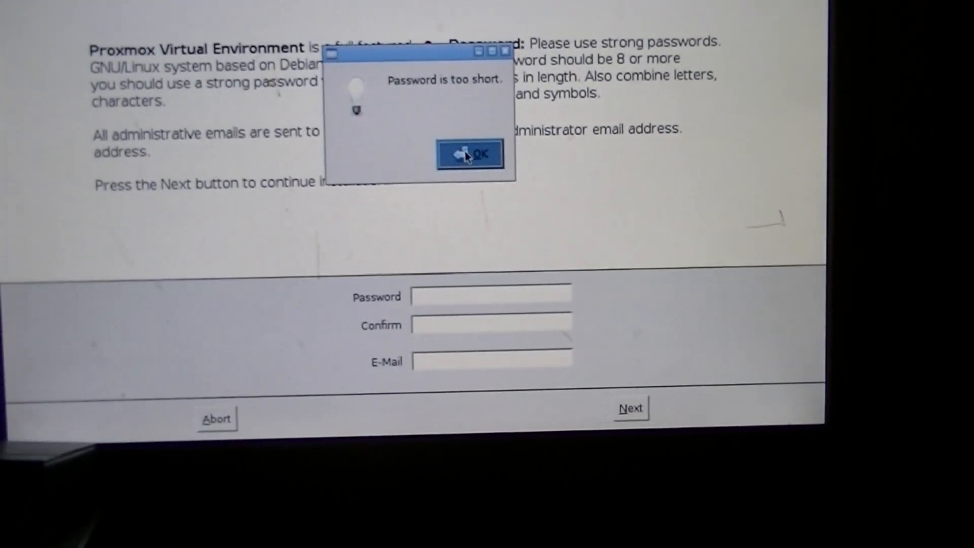
Dismiss the password-too-short warning and continue to network configuration
left_click(451, 153)
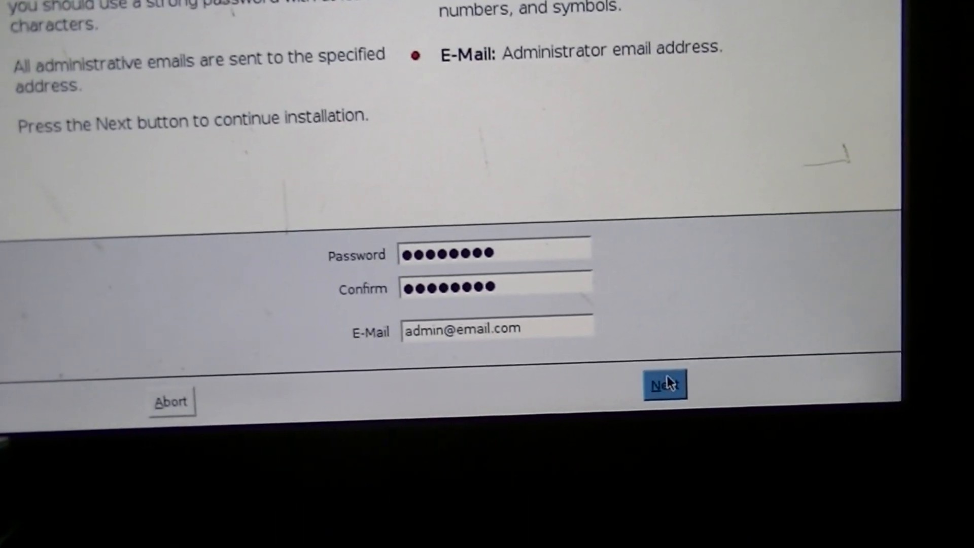
left_click(679, 393)
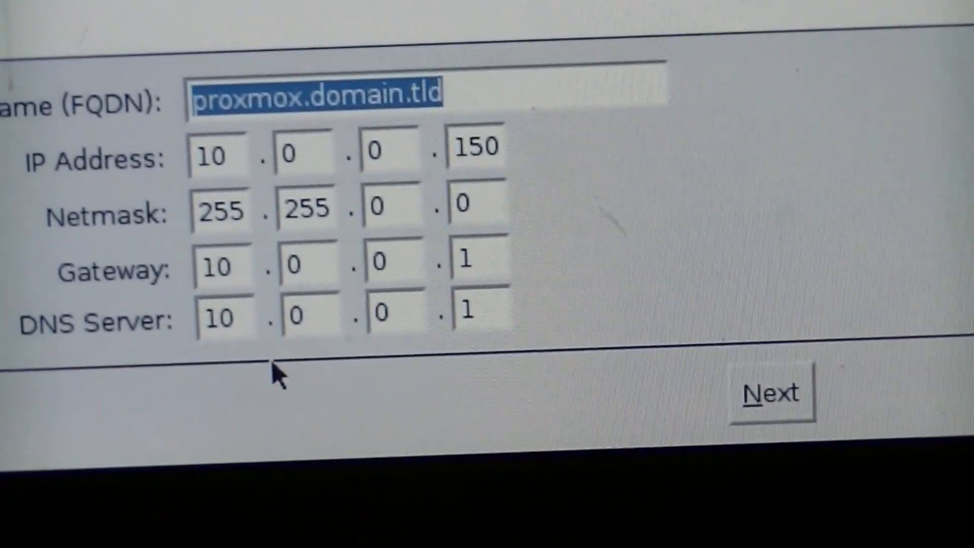
Change the hostname to thehackhub.com and the IP to 10.0.0.7, then start installing
left_click_drag(485, 162, 533, 160)
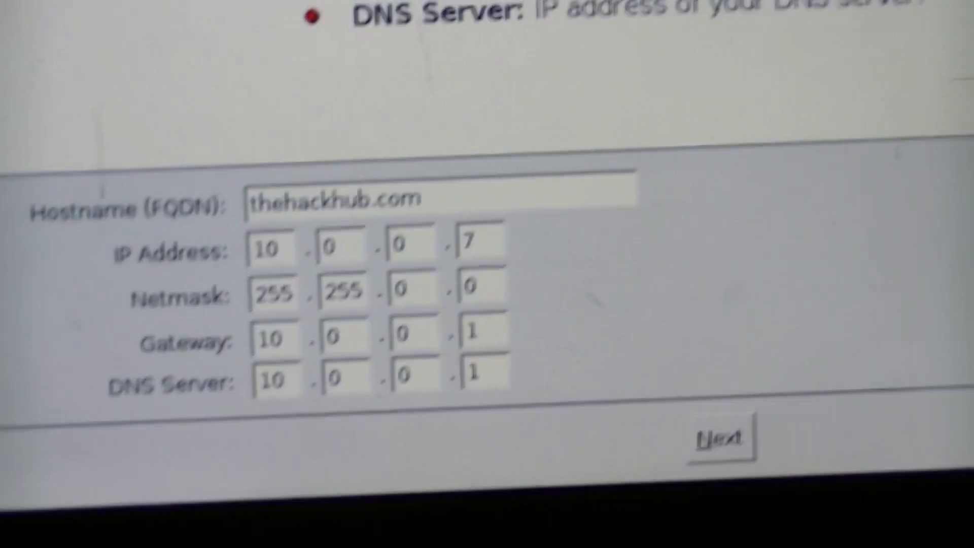
left_click(424, 198)
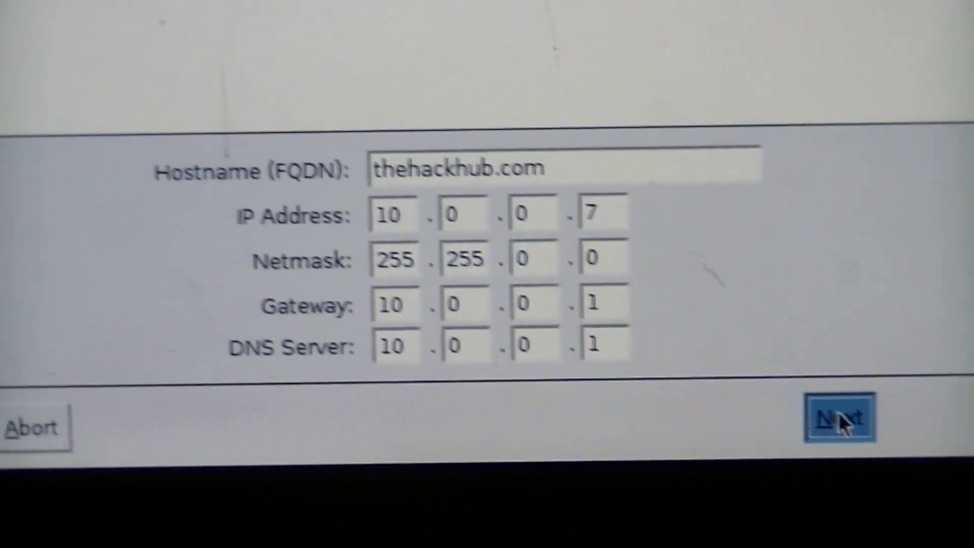
left_click(847, 433)
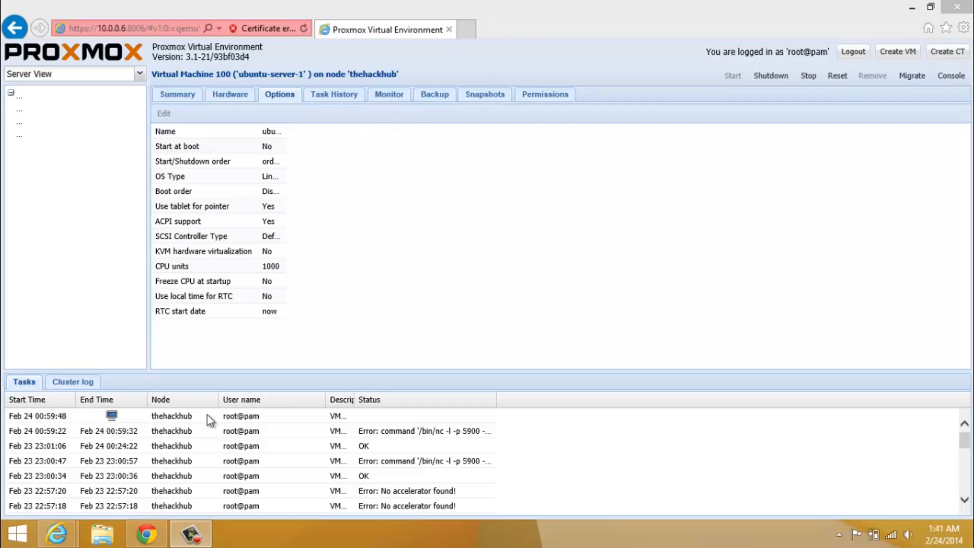
right_click(161, 542)
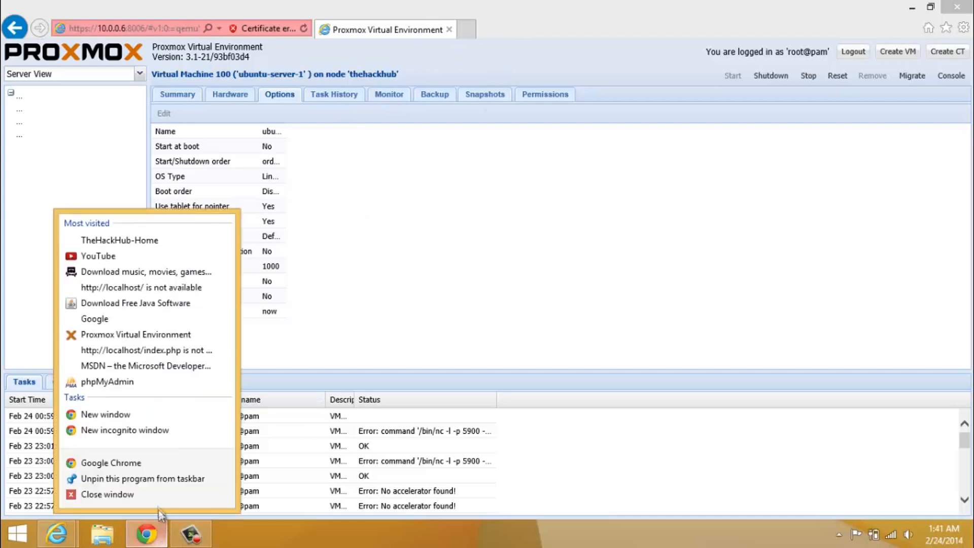
left_click(154, 494)
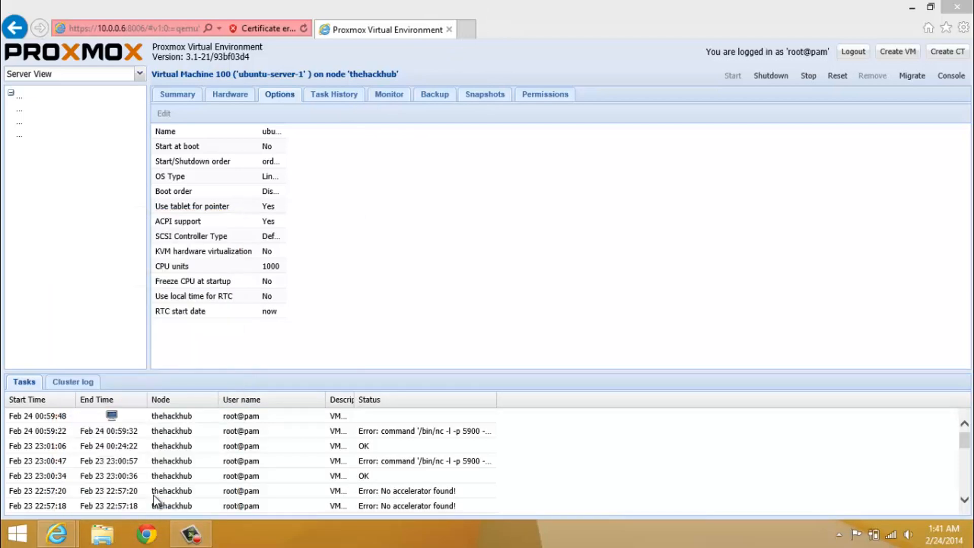
left_click(146, 543)
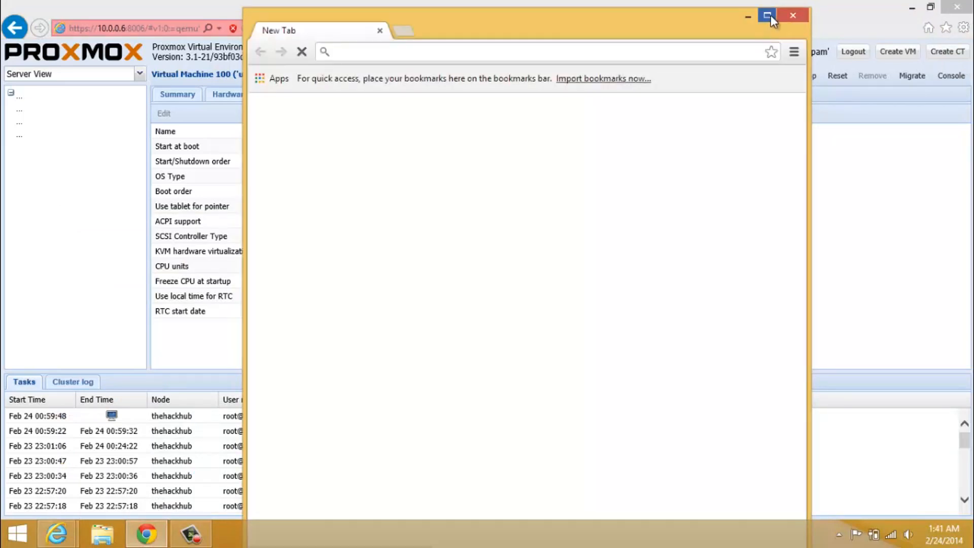
left_click(769, 15)
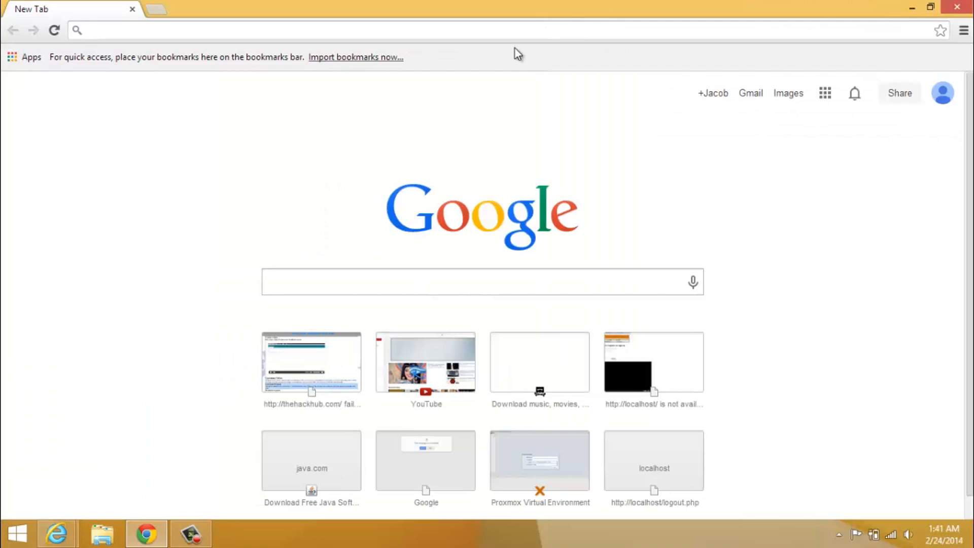
type("http")
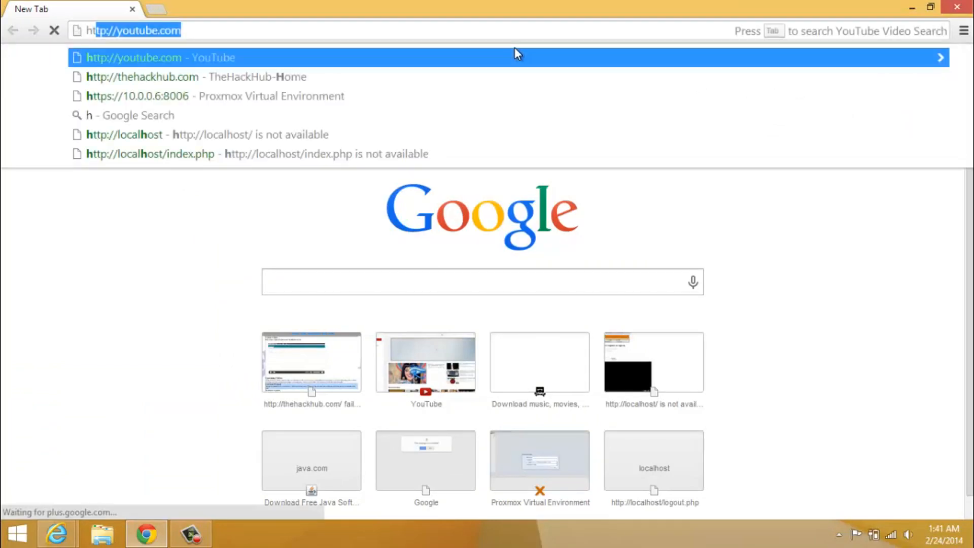
type("s://10.0.0.6:8006")
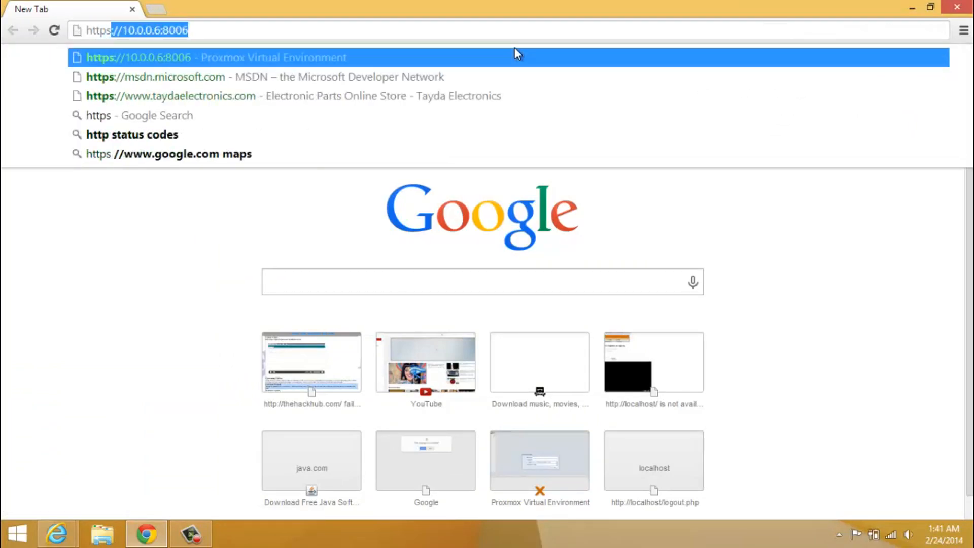
key("Return")
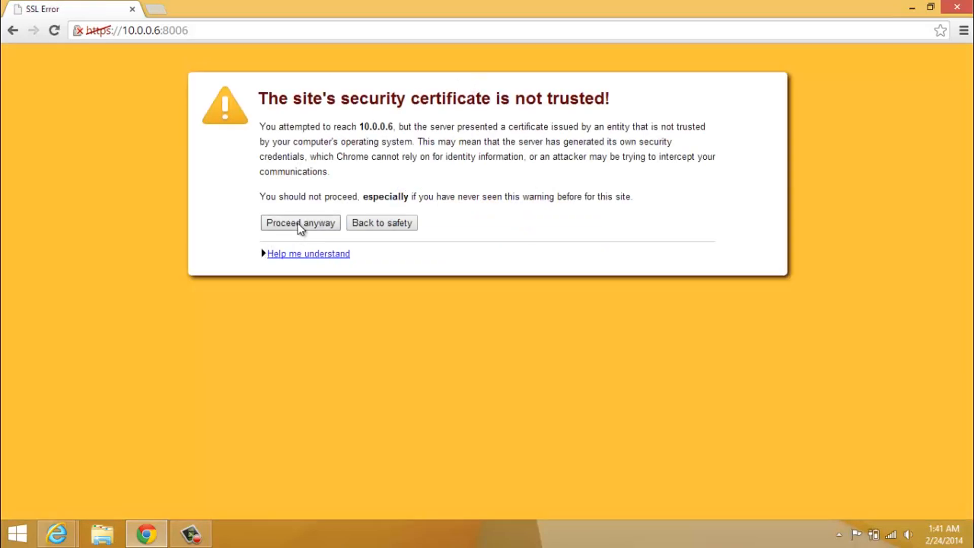
Bypass the certificate warning, log in as root, and dismiss the subscription notice
left_click(299, 224)
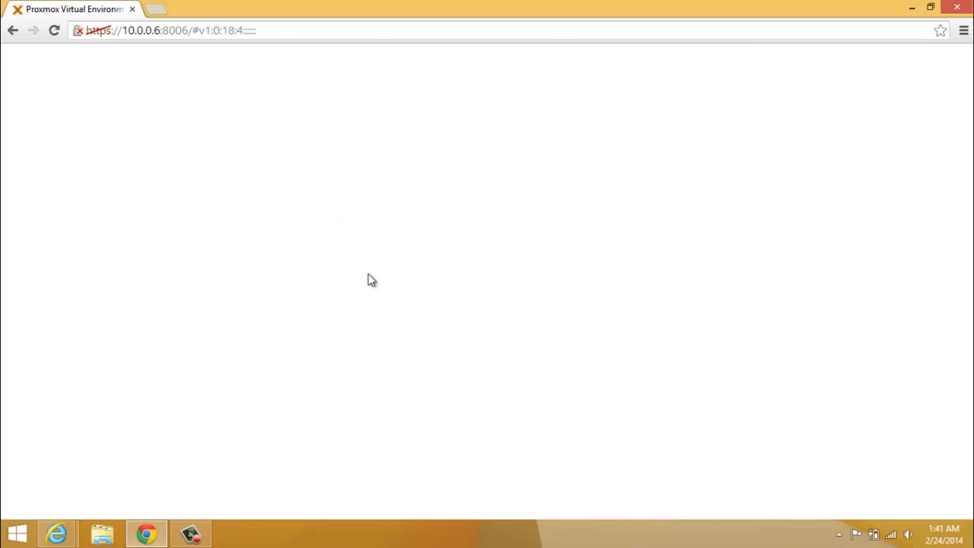
type("ro")
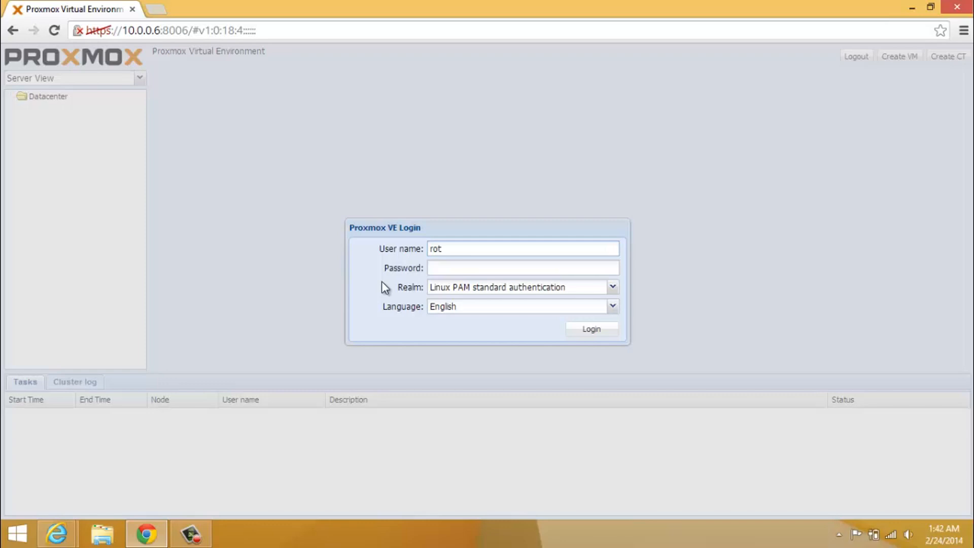
type("ot")
key("Tab")
type("••••••••")
key("Return")
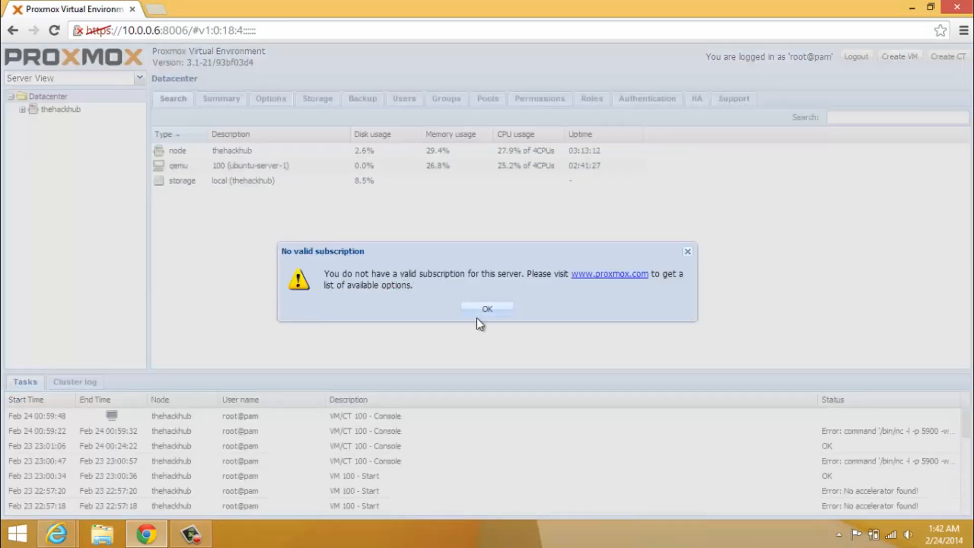
left_click(495, 303)
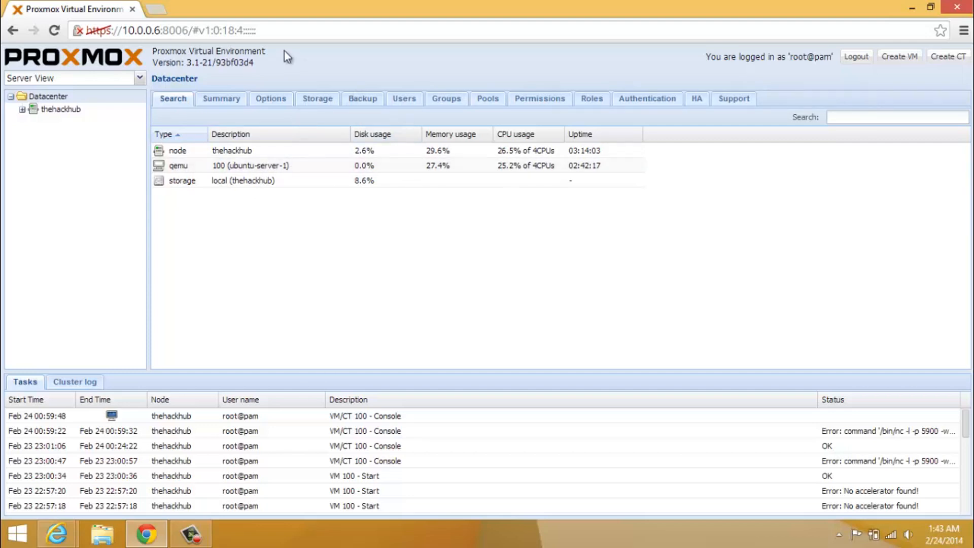
Select VM 100 in the resource list, then show node thehackhub's overview
left_click(160, 30)
left_click(160, 30)
left_click(279, 167)
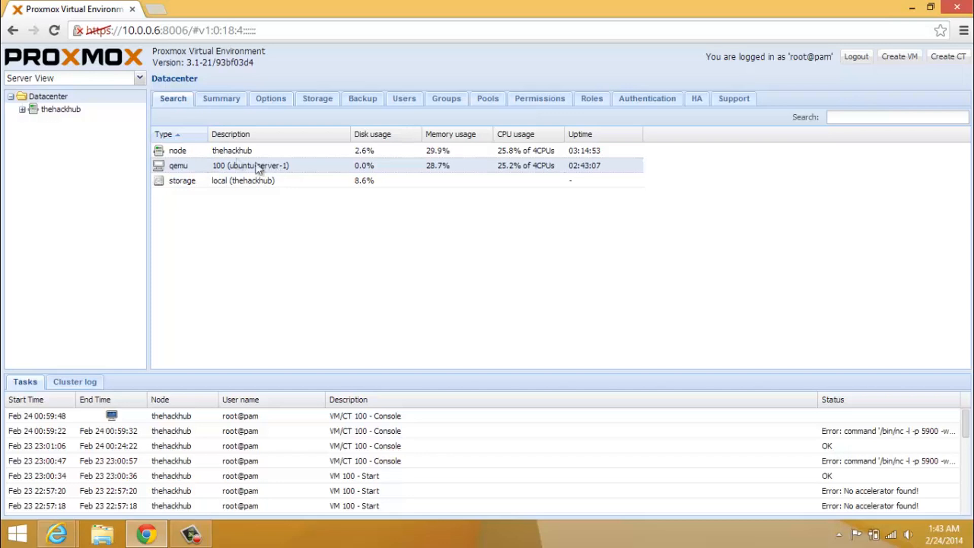
left_click(51, 110)
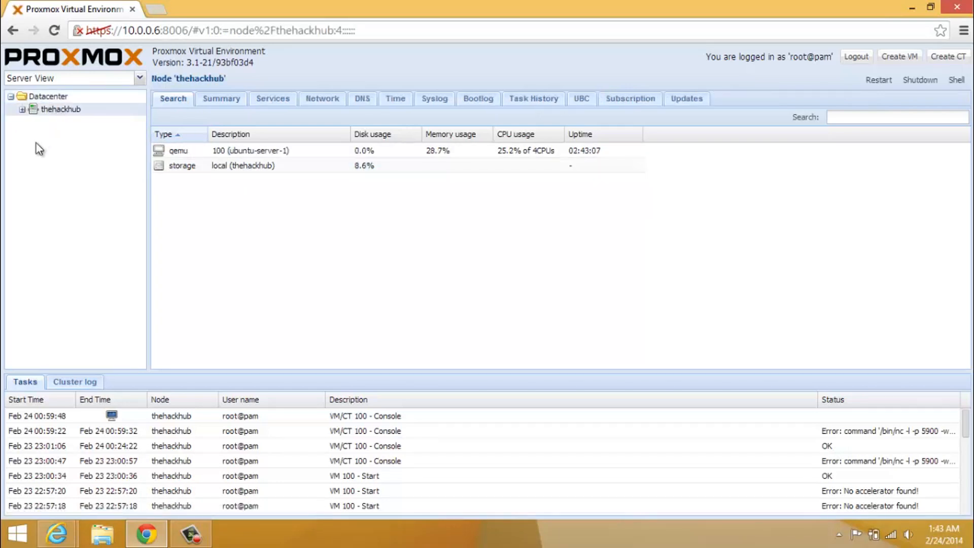
Open VM 100's summary, scroll down to the Disk IO graph, and launch its console
left_click(23, 111)
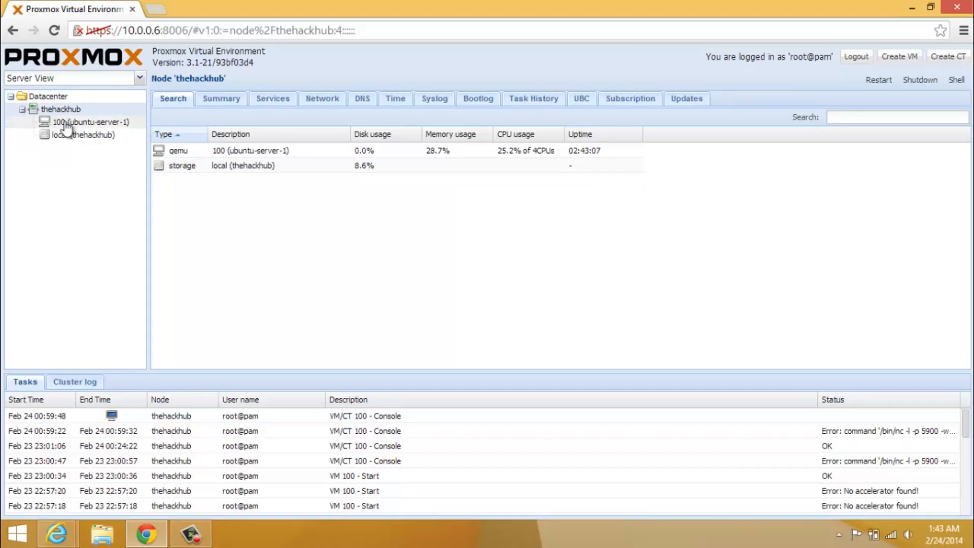
left_click(68, 123)
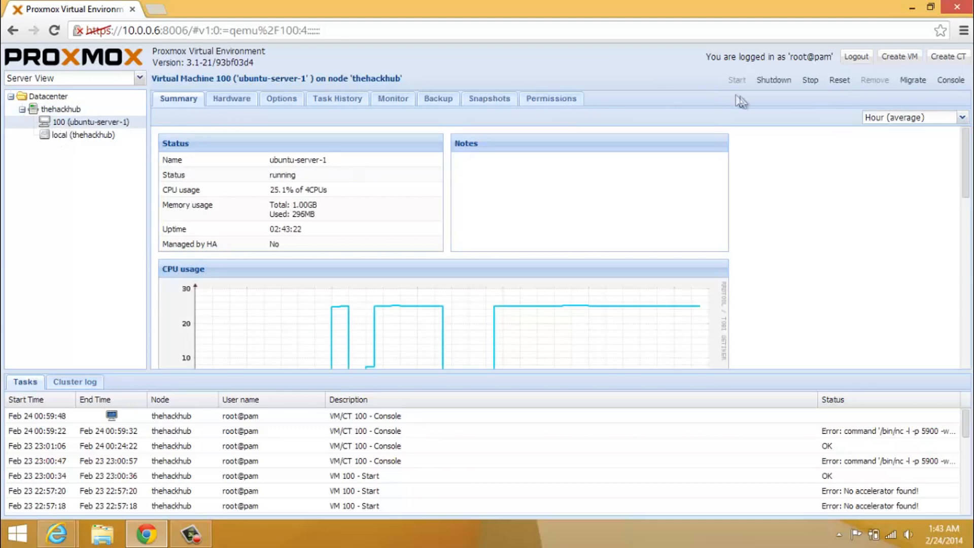
left_click_drag(966, 149, 970, 226)
scroll(564, 247, "down", 5)
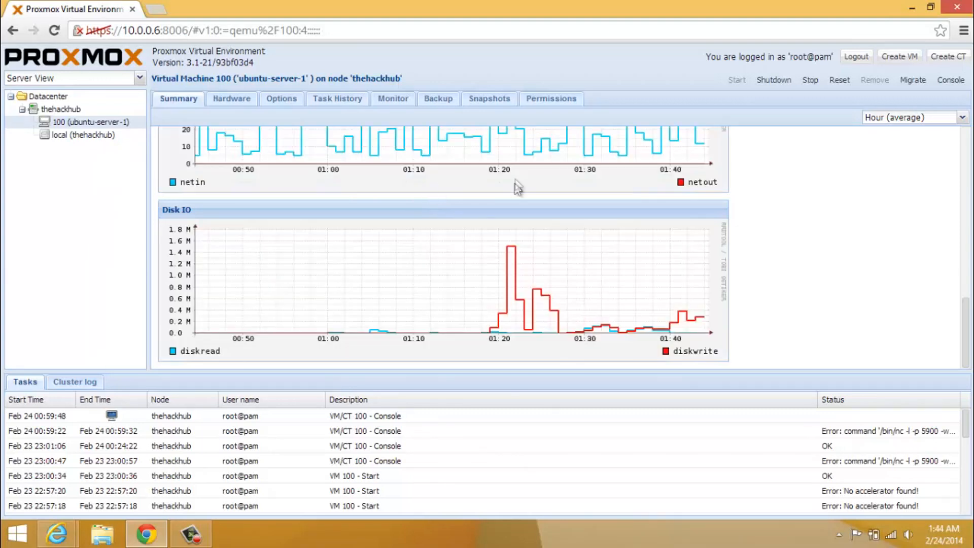
left_click(950, 81)
left_click(956, 82)
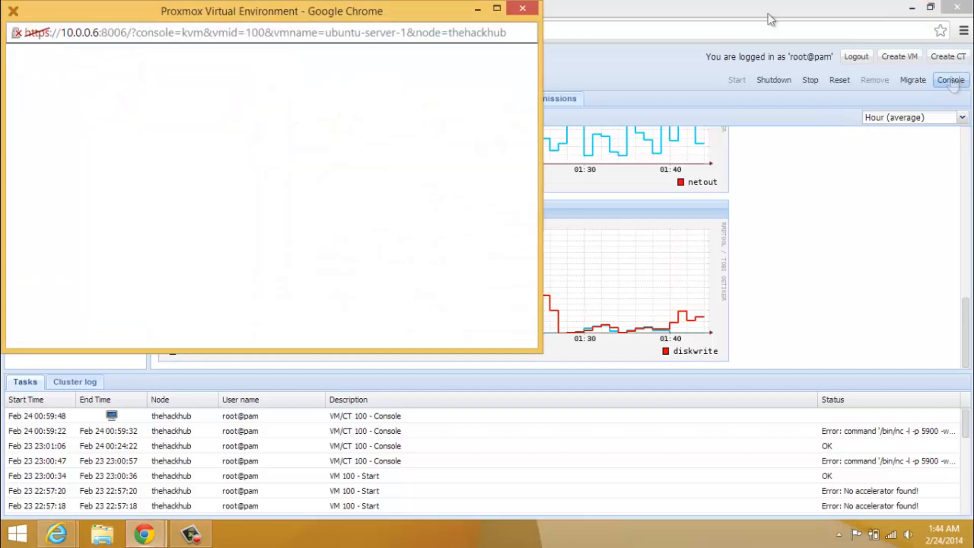
left_click_drag(422, 19, 660, 132)
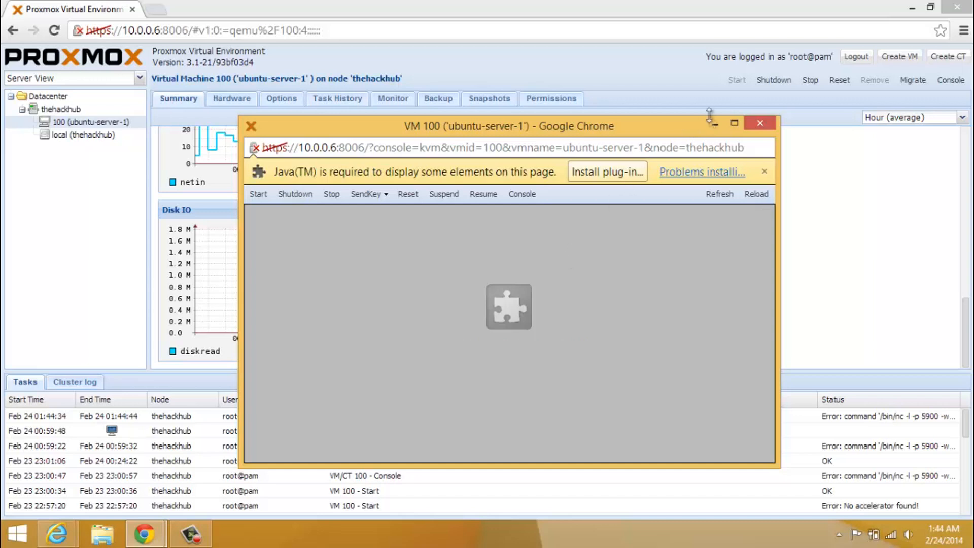
left_click(758, 125)
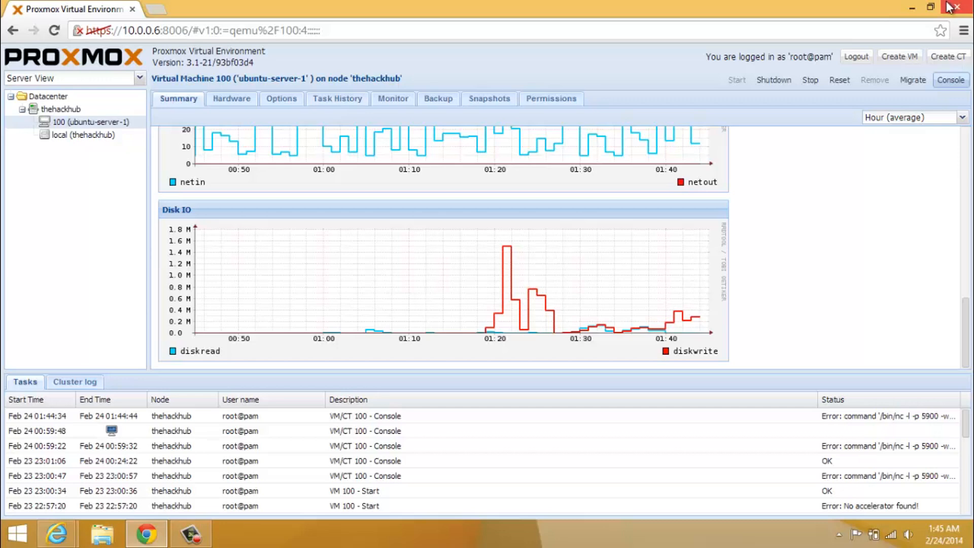
Close Chrome and bring VM 100's console window forward, moving it into place
left_click(949, 7)
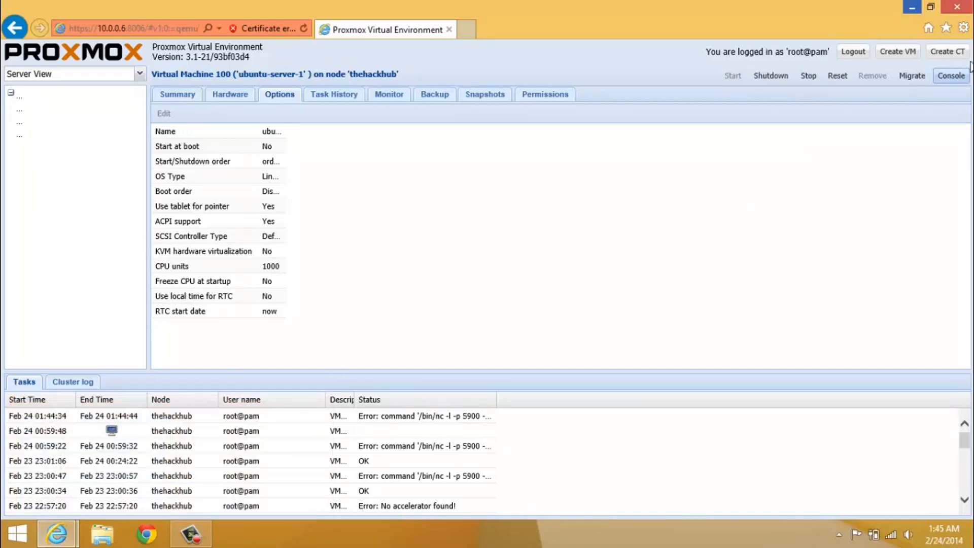
left_click(57, 544)
left_click(224, 441)
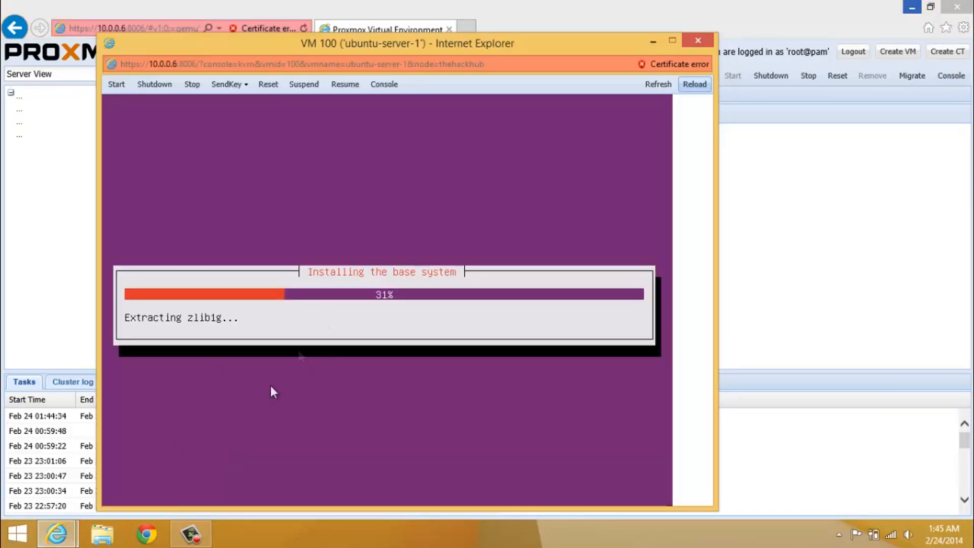
left_click_drag(501, 41, 564, 26)
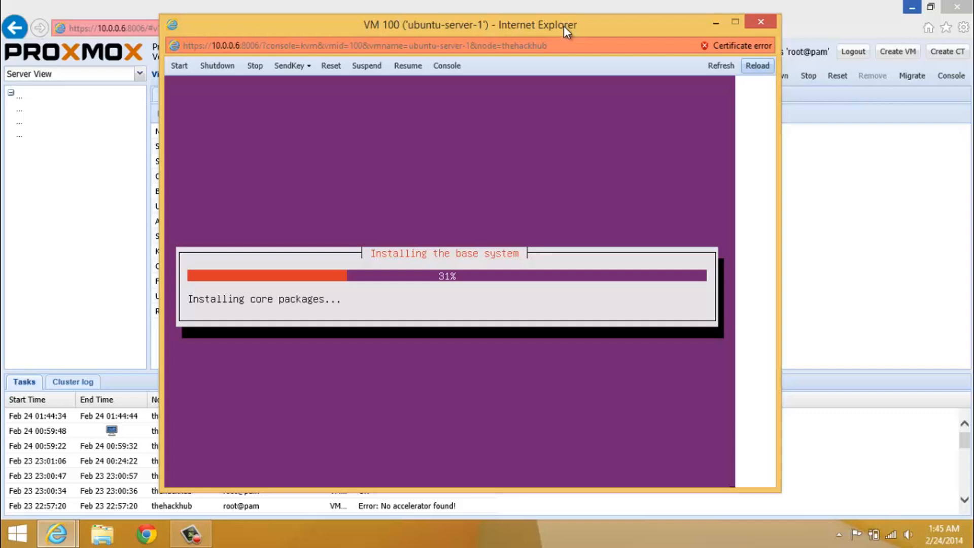
left_click_drag(571, 32, 730, 103)
Bring the console back in front of the main Proxmox page and reposition it
left_click(34, 155)
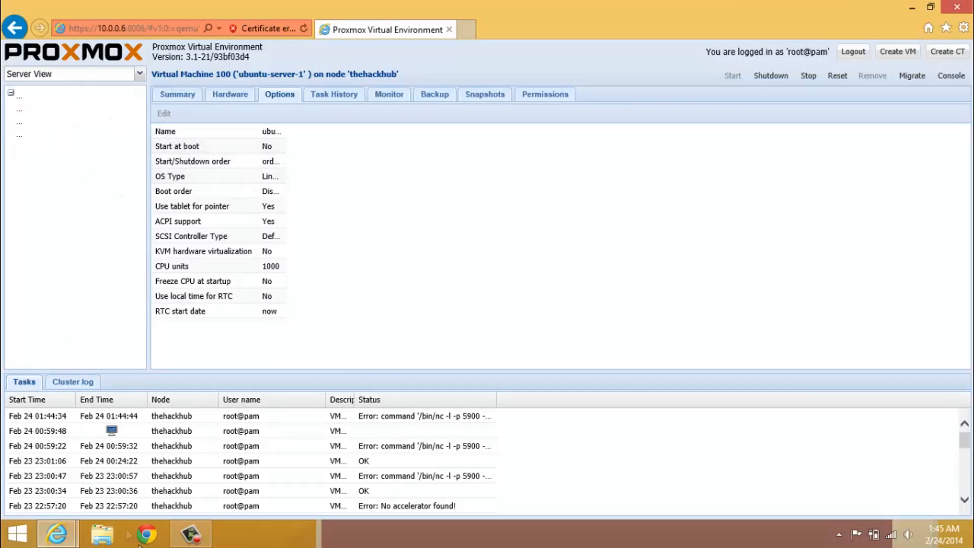
left_click(71, 540)
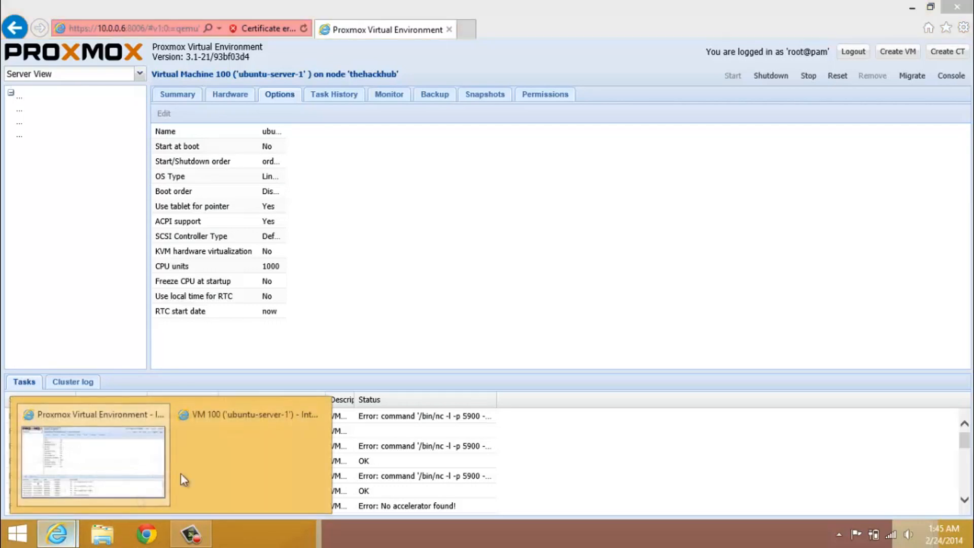
left_click(230, 459)
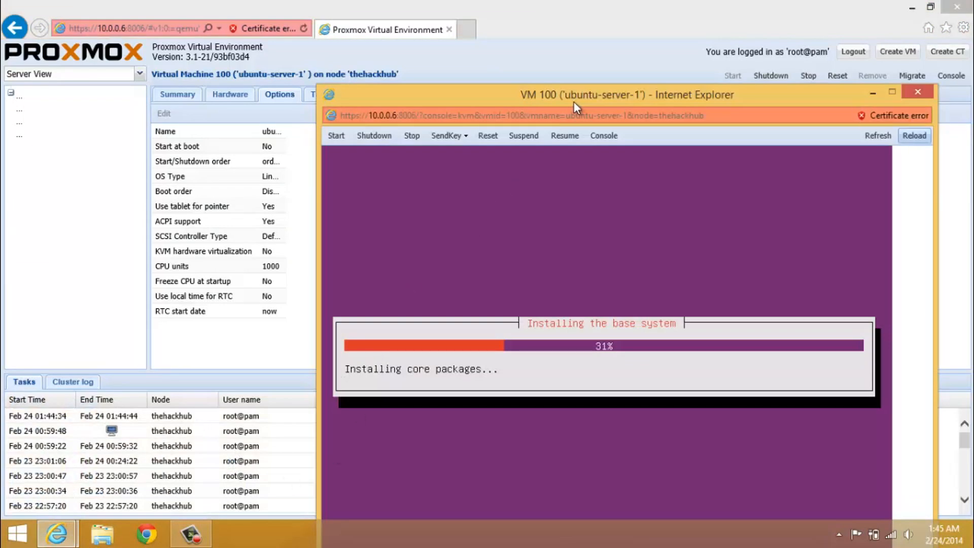
left_click_drag(540, 79, 477, 62)
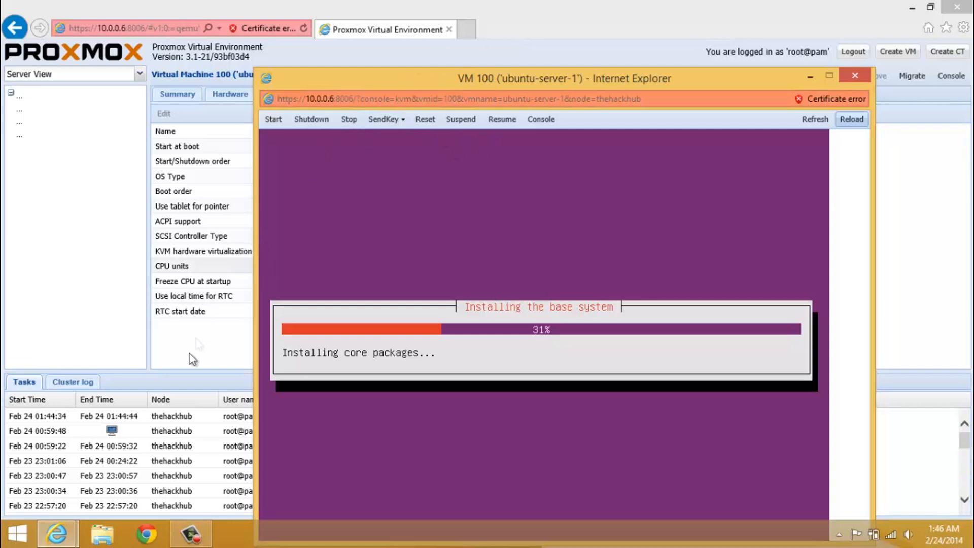
left_click(148, 539)
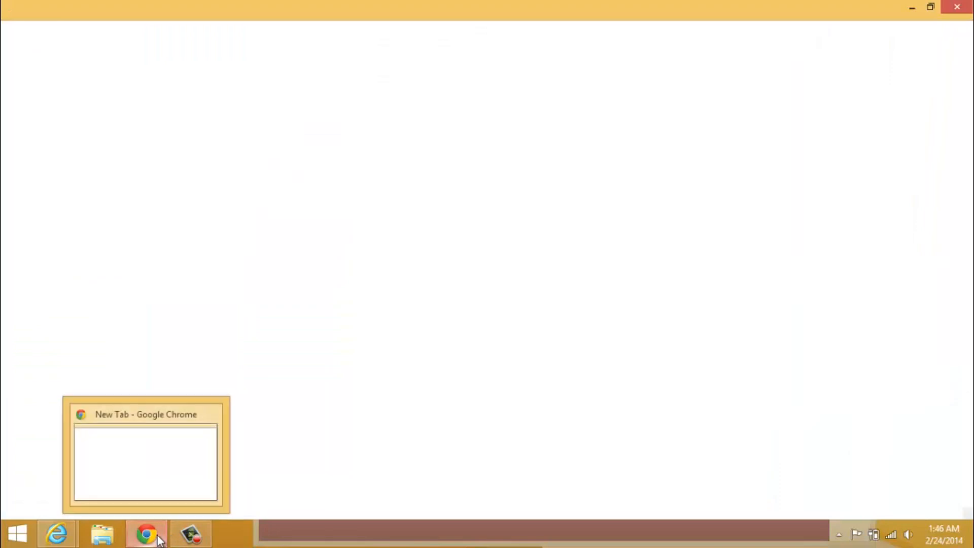
type("http://youtube.com")
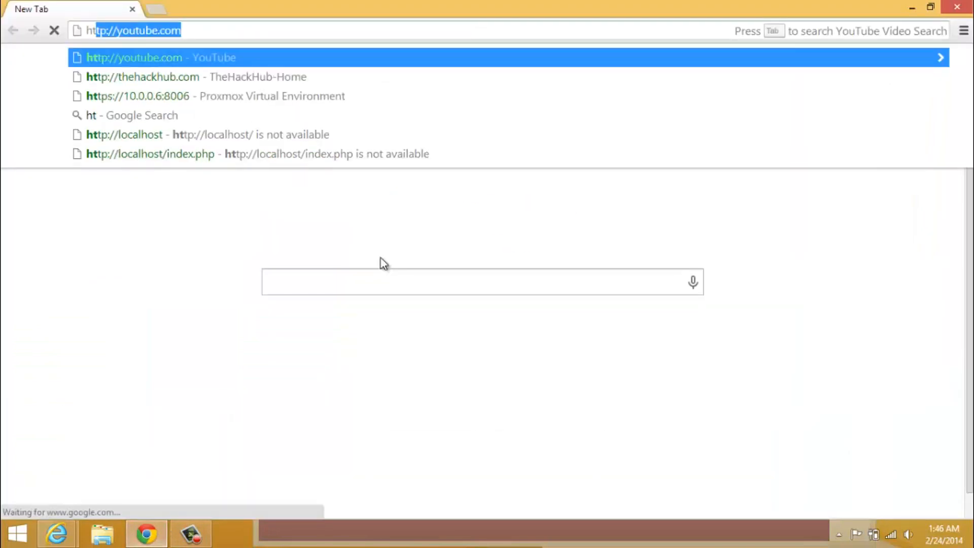
key("Down")
key("Down")
key("Return")
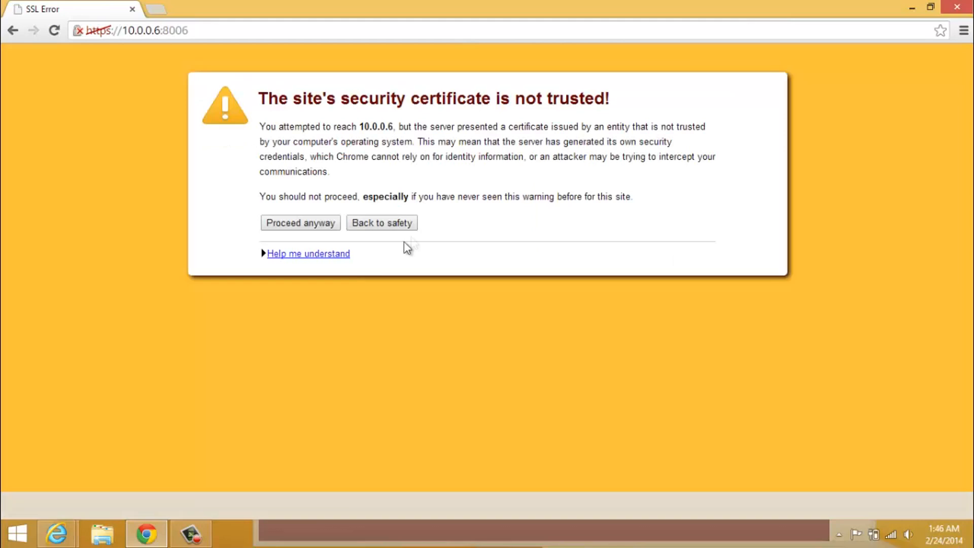
left_click(326, 224)
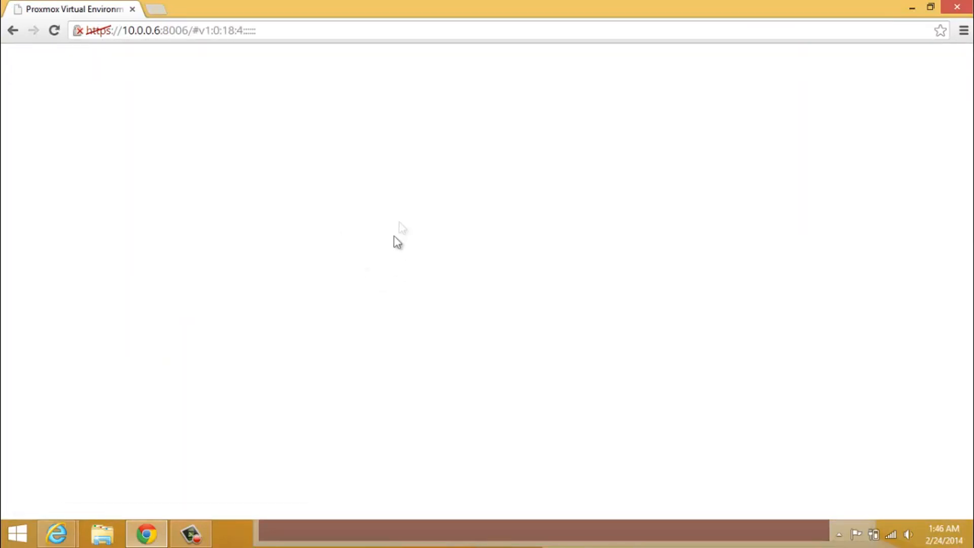
Log in as root with the account password and dismiss the subscription notice
type("root")
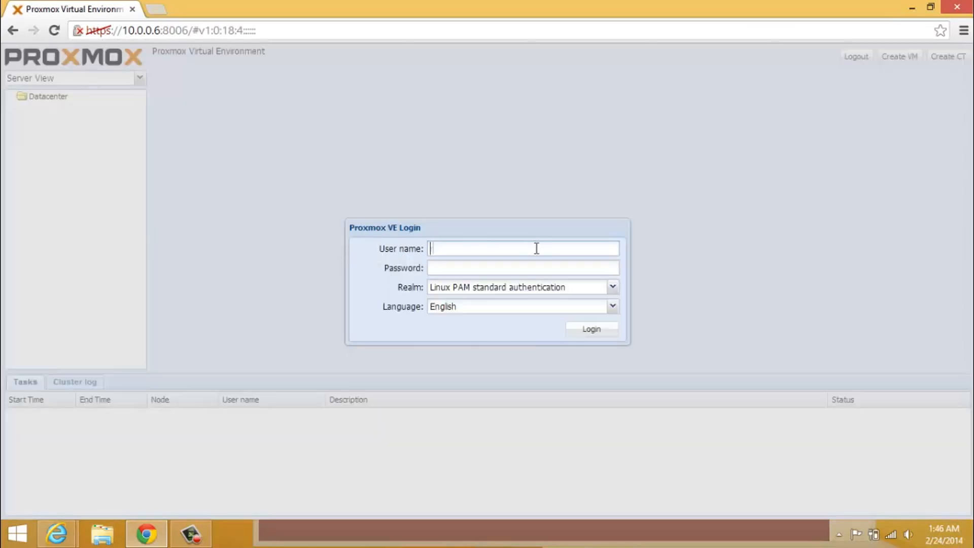
key("Tab")
type("proxmox")
key("Return")
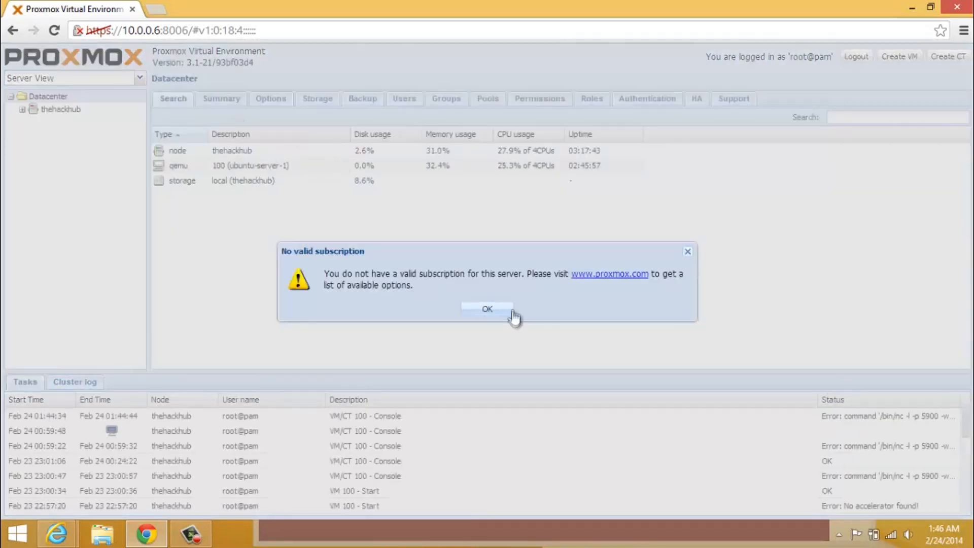
left_click(485, 310)
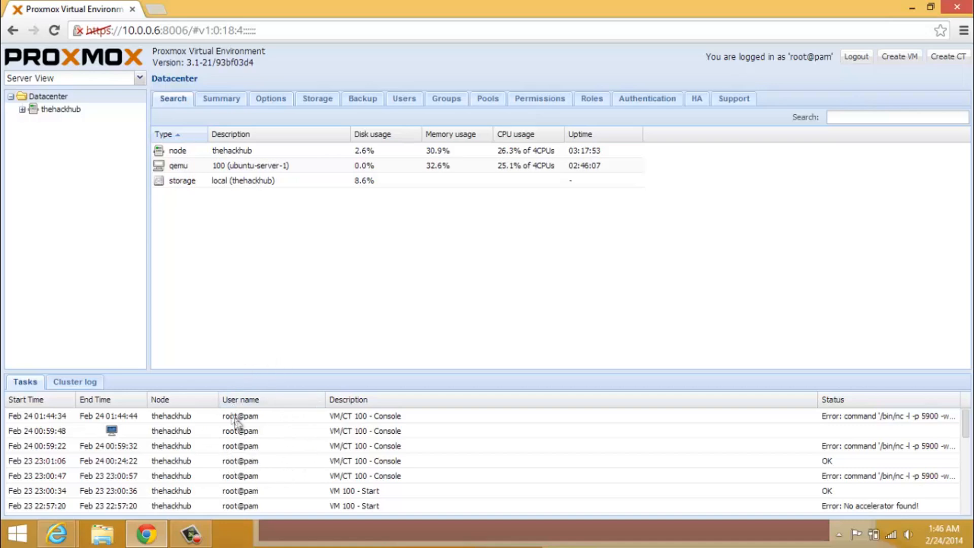
left_click_drag(966, 424, 922, 387)
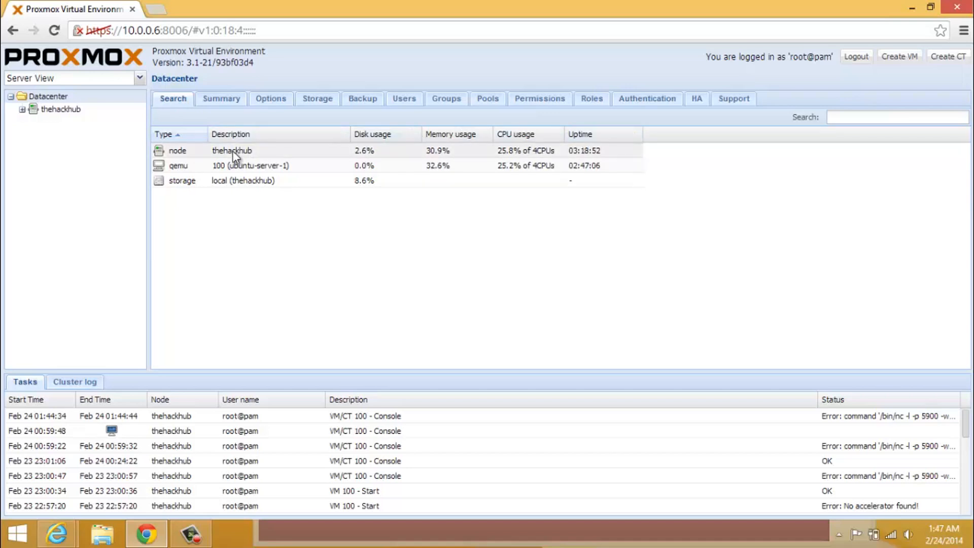
left_click(209, 168)
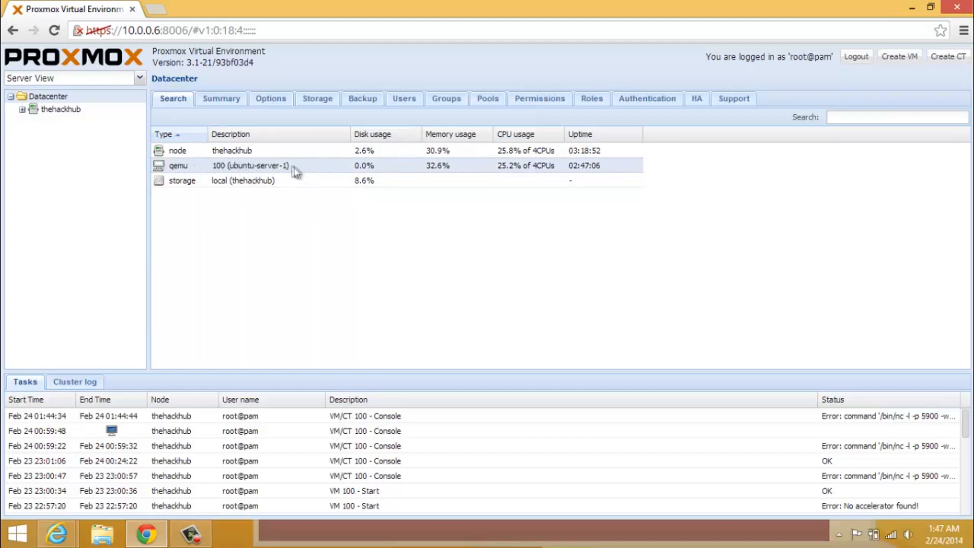
left_click(178, 151)
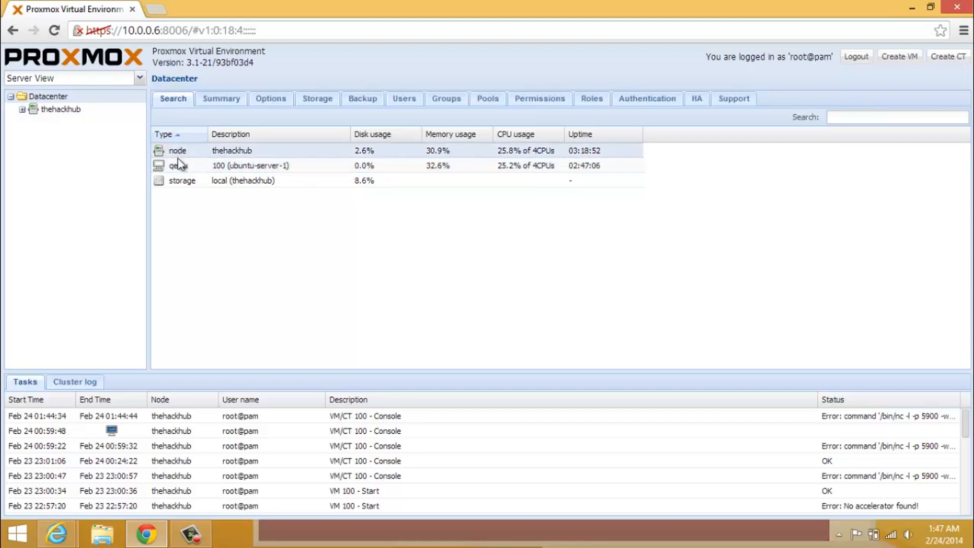
left_click(178, 168)
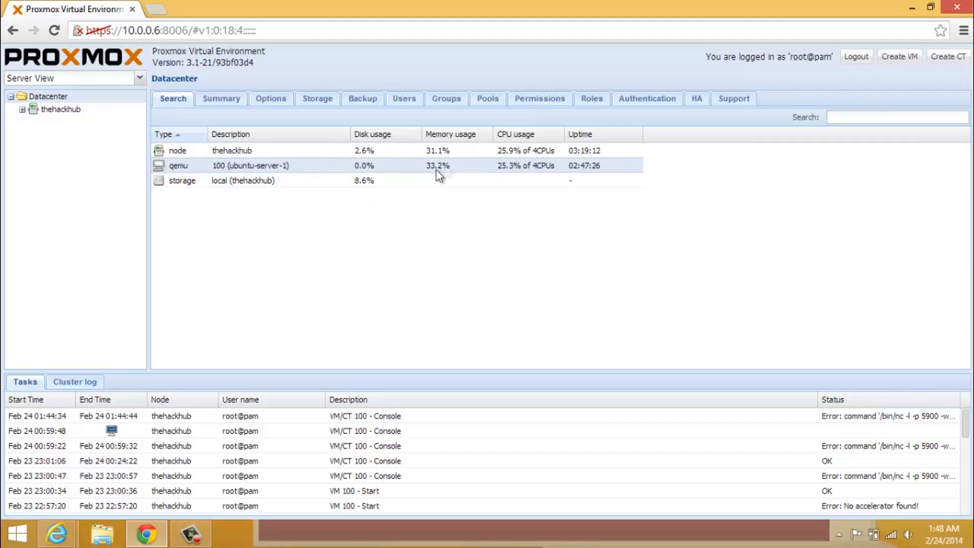
left_click(435, 153)
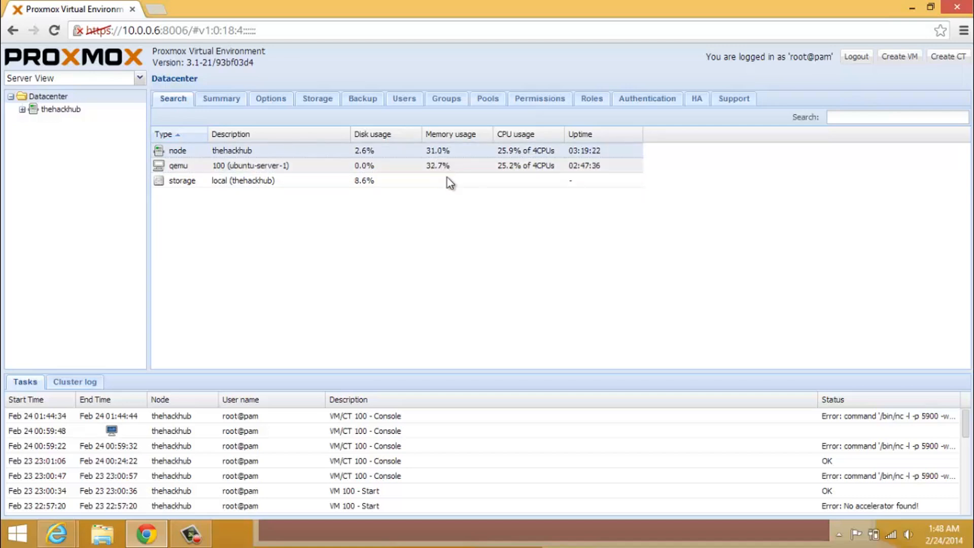
left_click(444, 172)
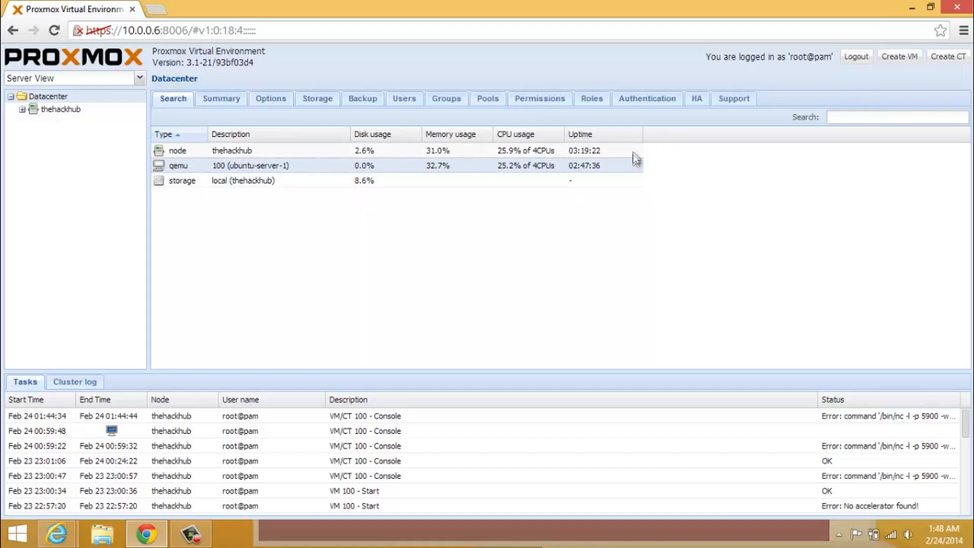
Browse the Datacenter Summary, Options, Storage, Backup, Permissions and Groups views
double_click(218, 109)
double_click(229, 110)
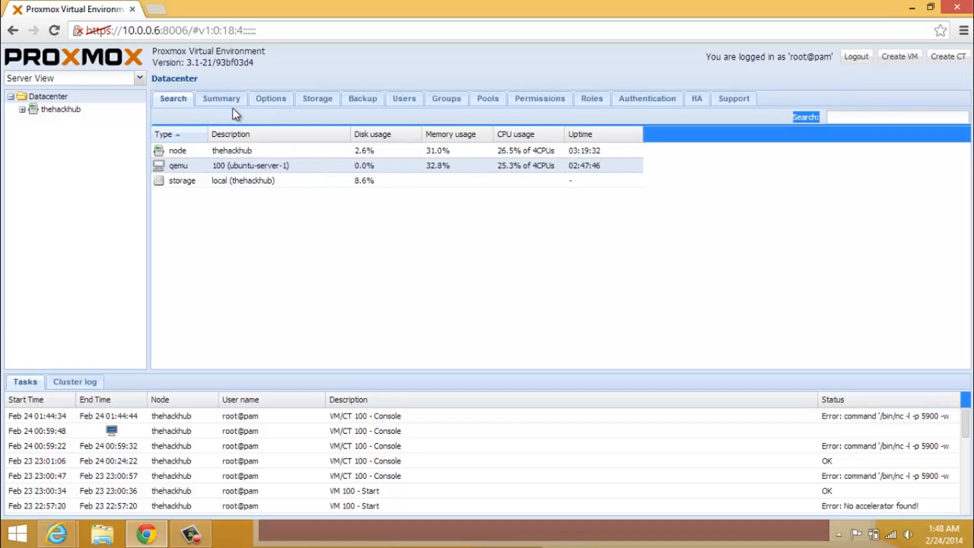
left_click(243, 100)
left_click(277, 100)
left_click(306, 102)
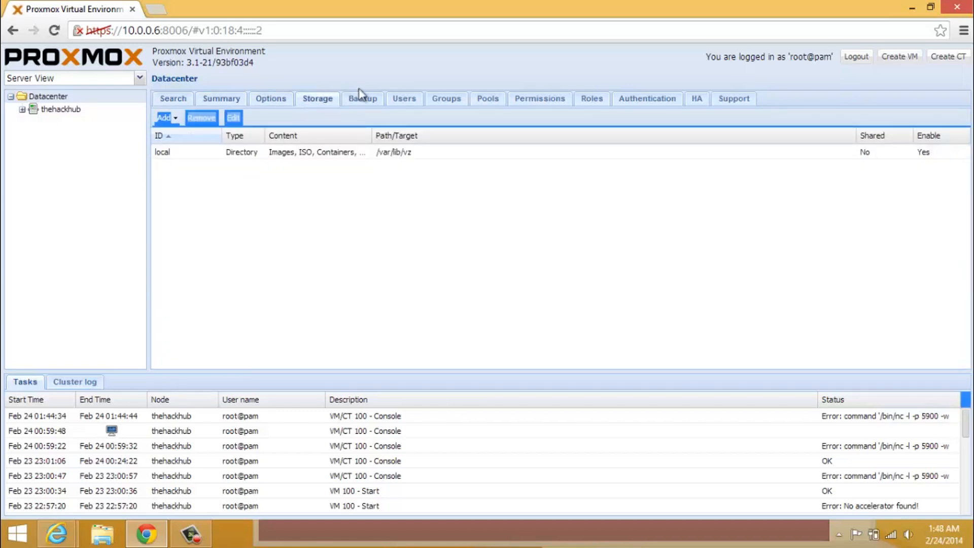
left_click(360, 99)
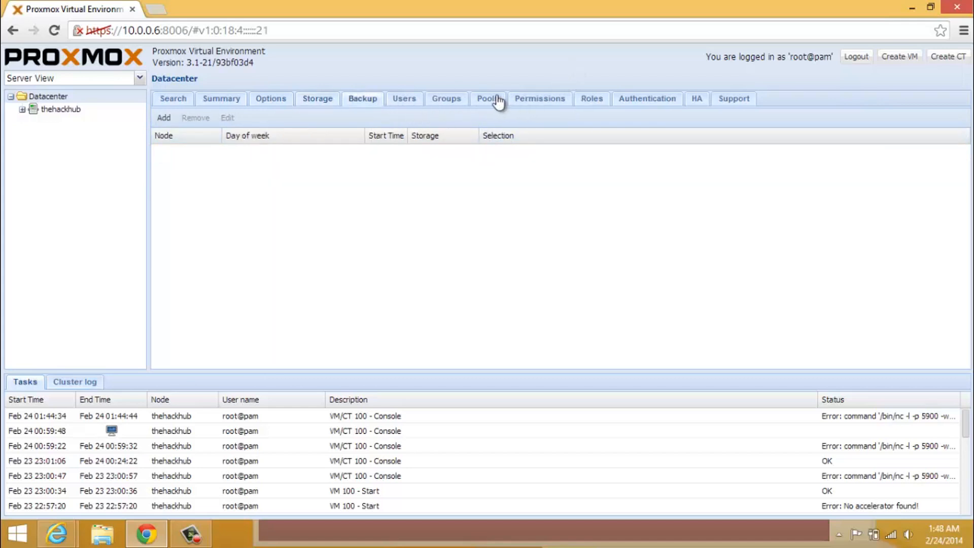
left_click(537, 101)
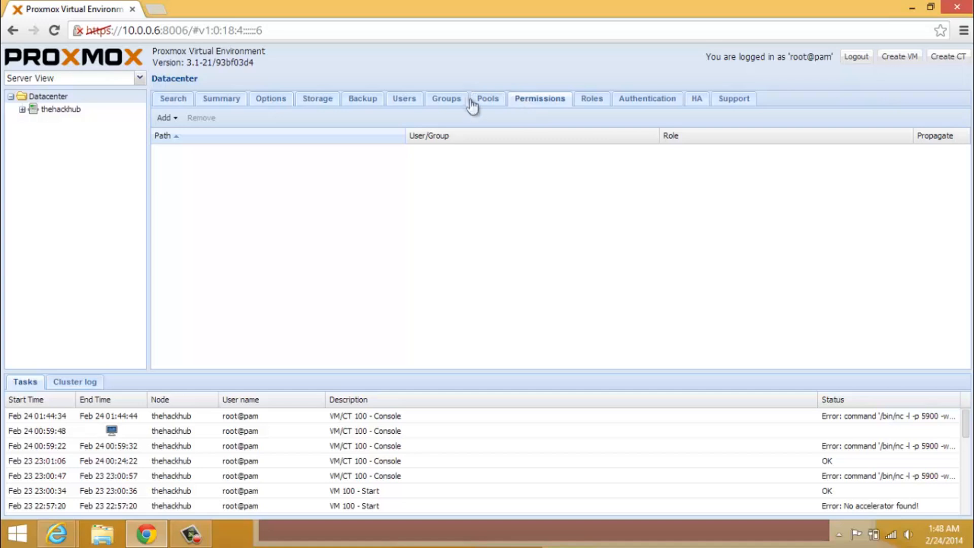
left_click(458, 101)
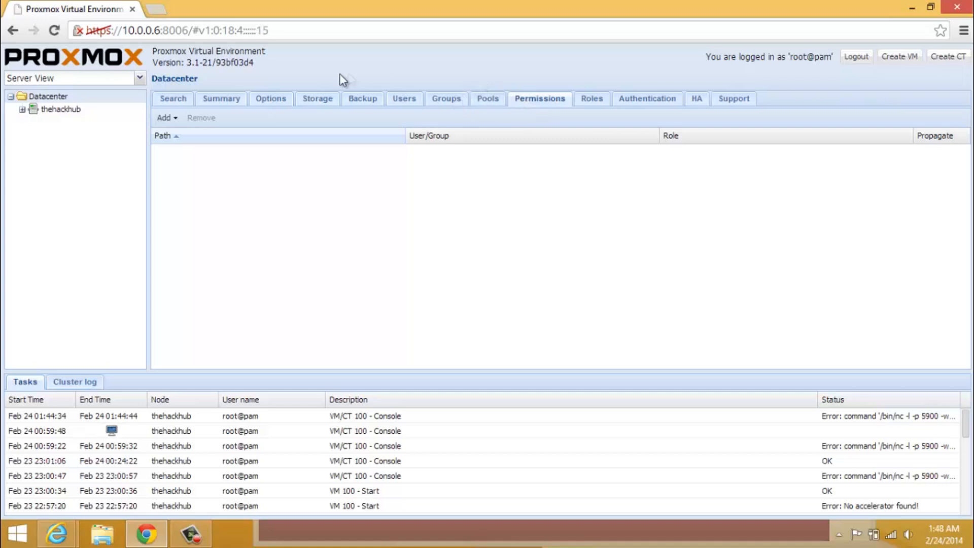
Expand the thehackhub node and open VM 100 ubuntu-server-1's summary
left_click(173, 99)
left_click(22, 109)
left_click(55, 124)
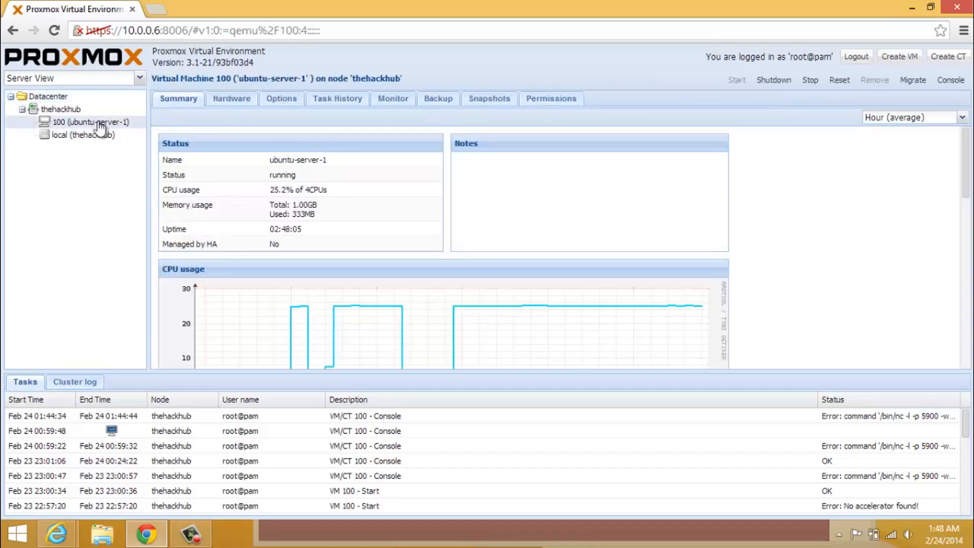
Review VM 100's Hardware and Options, then launch the Create VM wizard
left_click(61, 109)
left_click(76, 123)
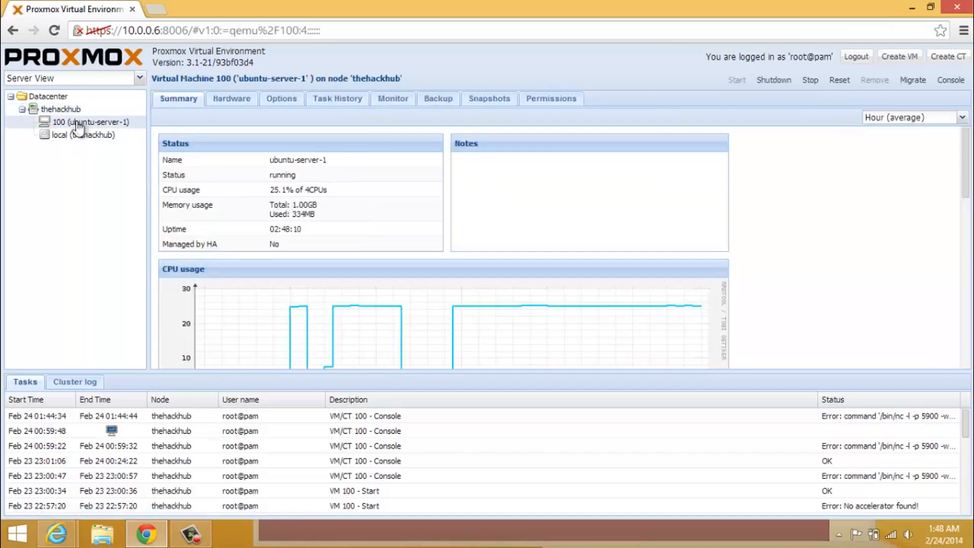
left_click_drag(965, 173, 922, 121)
left_click(234, 101)
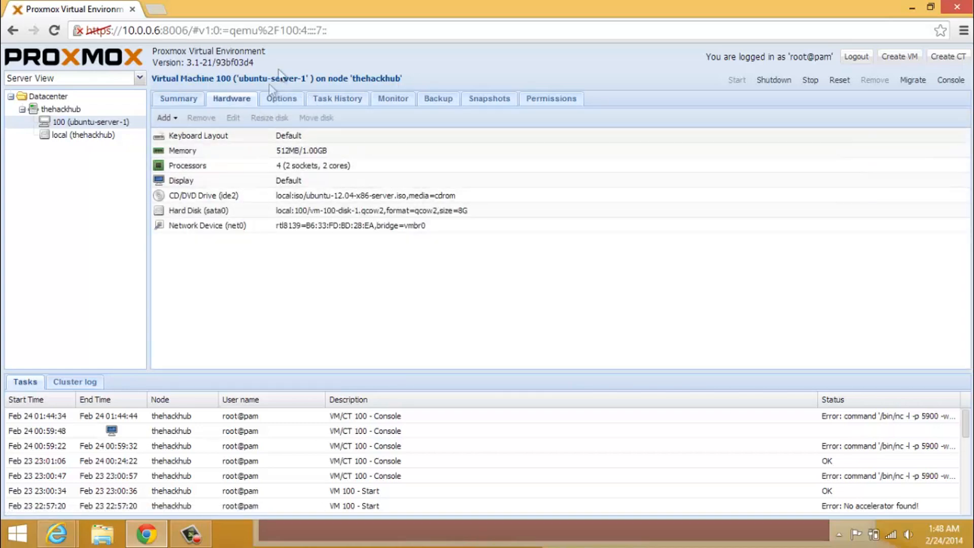
left_click(283, 101)
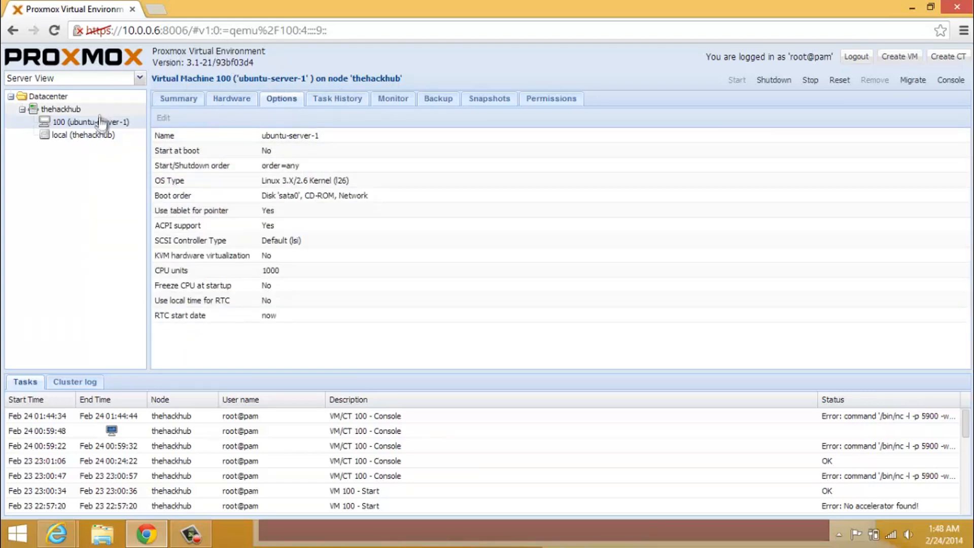
left_click(901, 60)
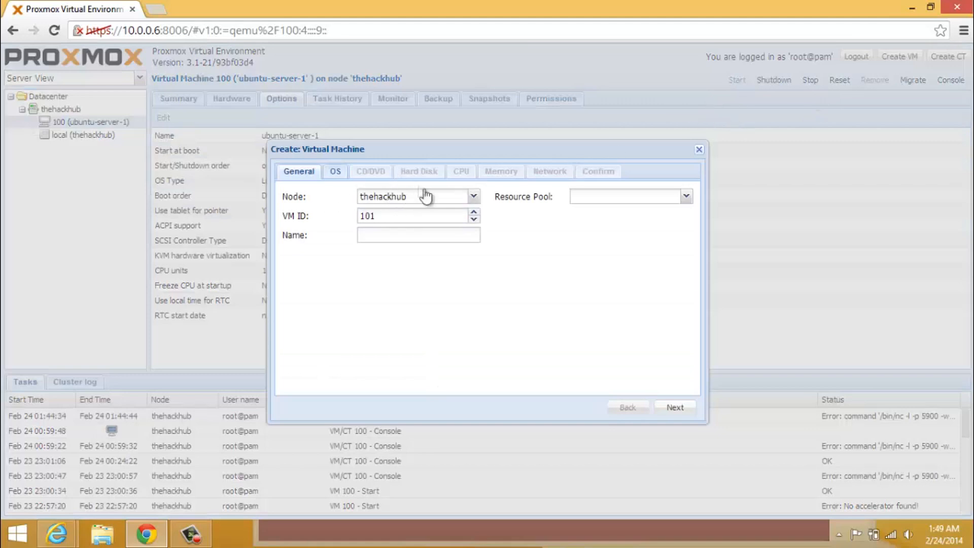
Keep node thehackhub and VM ID 101, name the VM 'test' and continue
left_click(440, 201)
left_click(441, 202)
left_click(441, 201)
left_click(441, 202)
left_click(451, 216)
left_click(420, 240)
type("test")
left_click(674, 408)
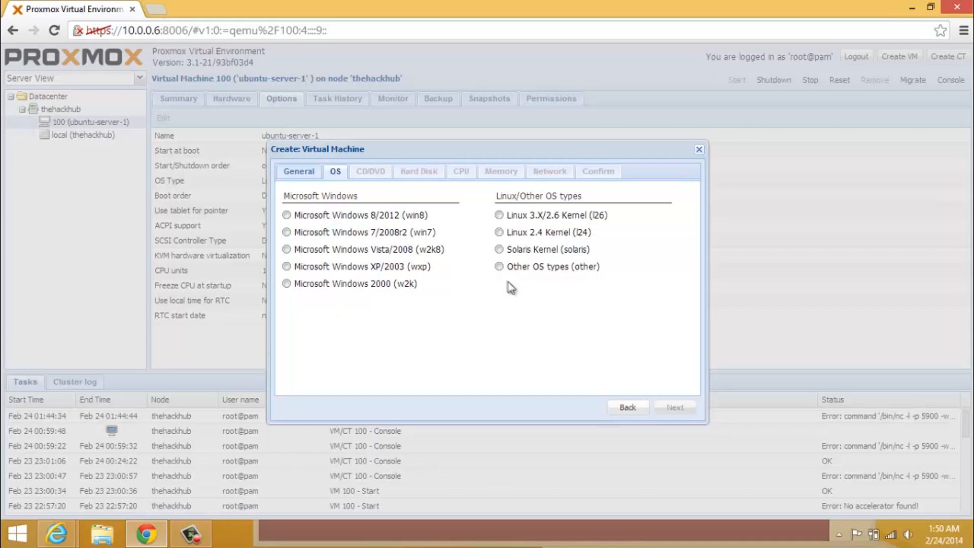
Choose the Linux 3.X/2.6 Kernel guest OS and keep local as the ISO storage
left_click(500, 216)
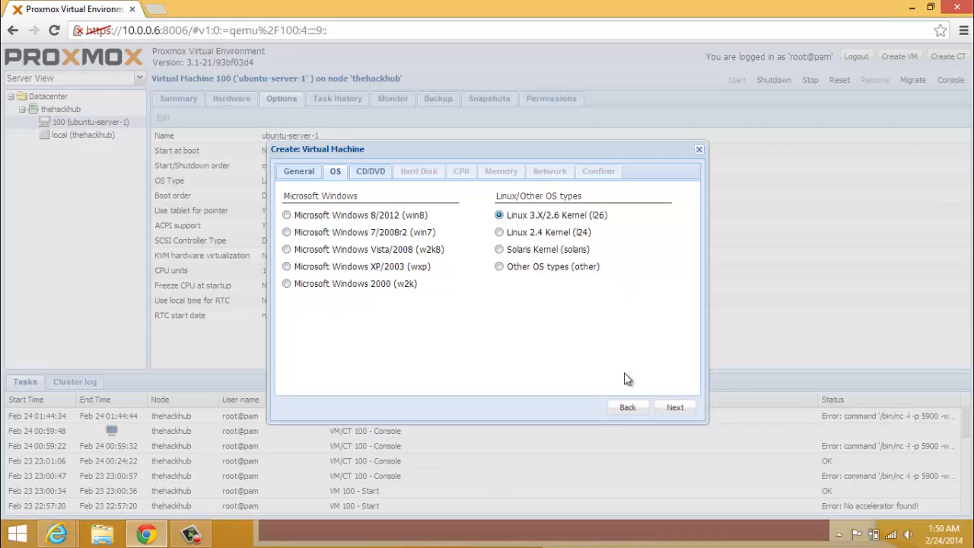
left_click(683, 406)
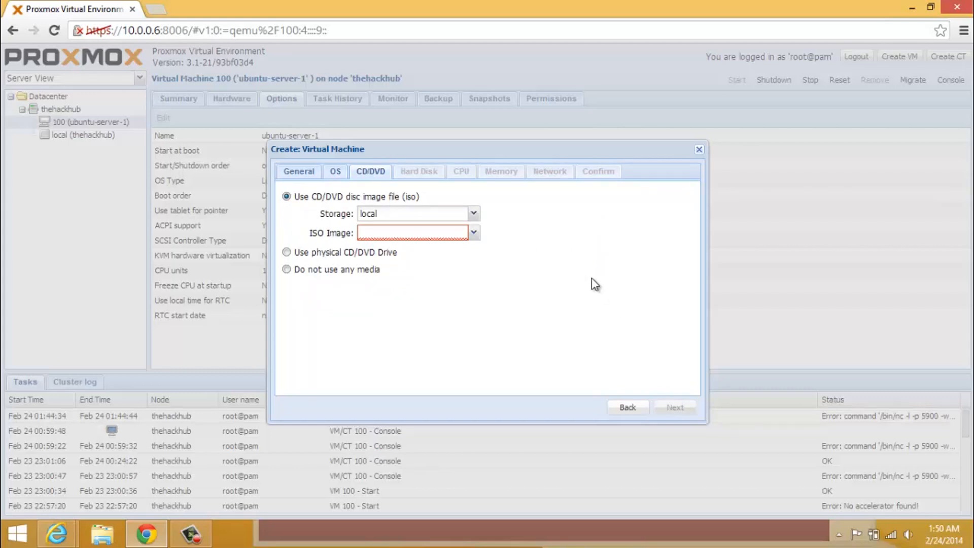
left_click(471, 217)
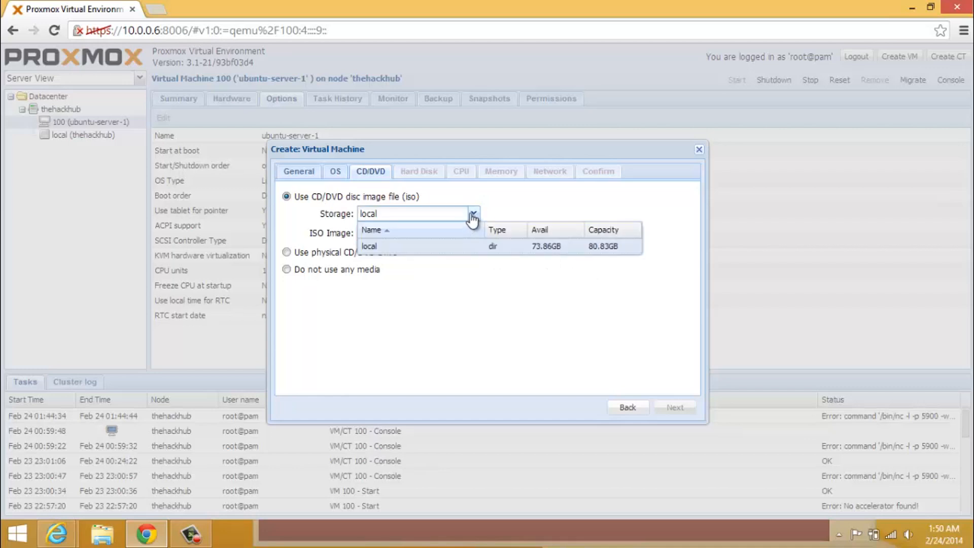
left_click(473, 246)
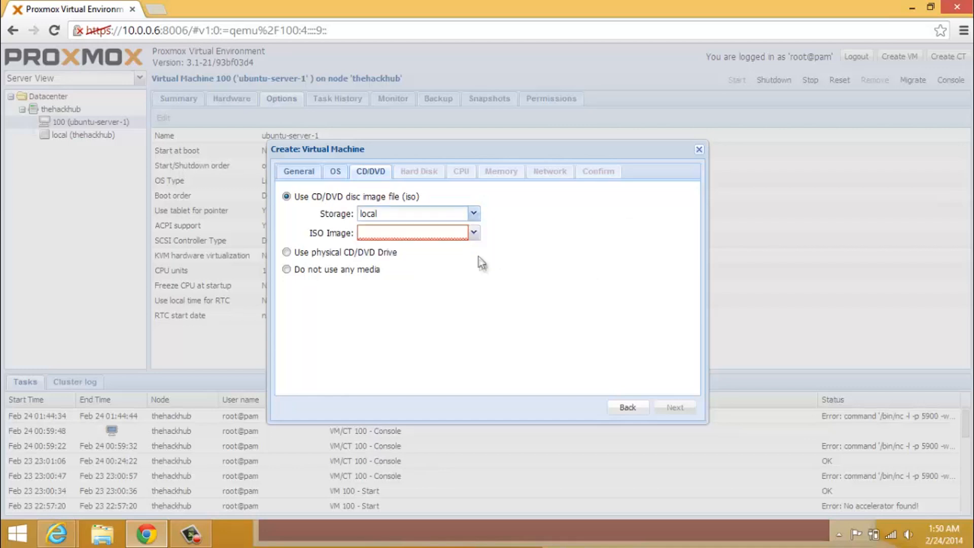
Select ubuntu-12.04-x86-desktop.iso as the install image
left_click(464, 235)
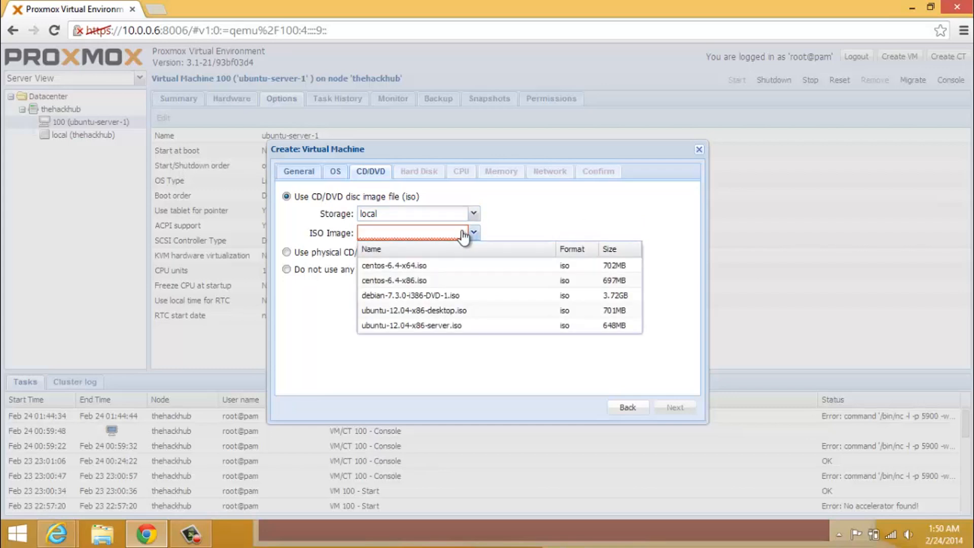
left_click(463, 235)
left_click(467, 236)
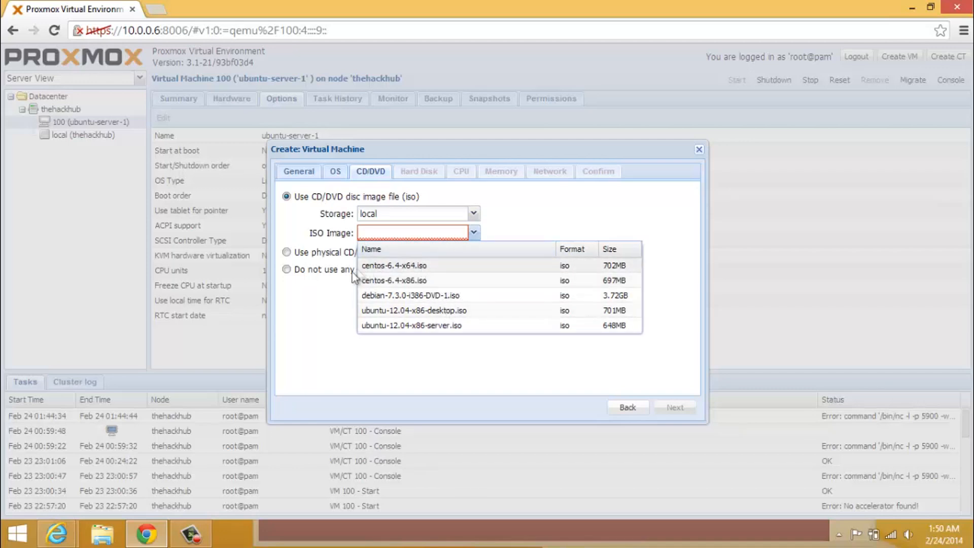
left_click(328, 303)
left_click(318, 253)
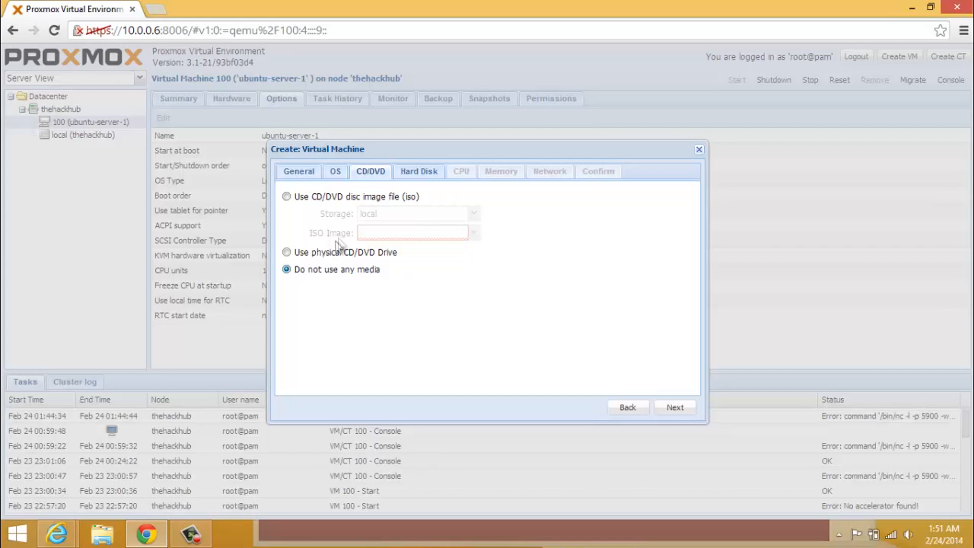
left_click(321, 201)
left_click(435, 234)
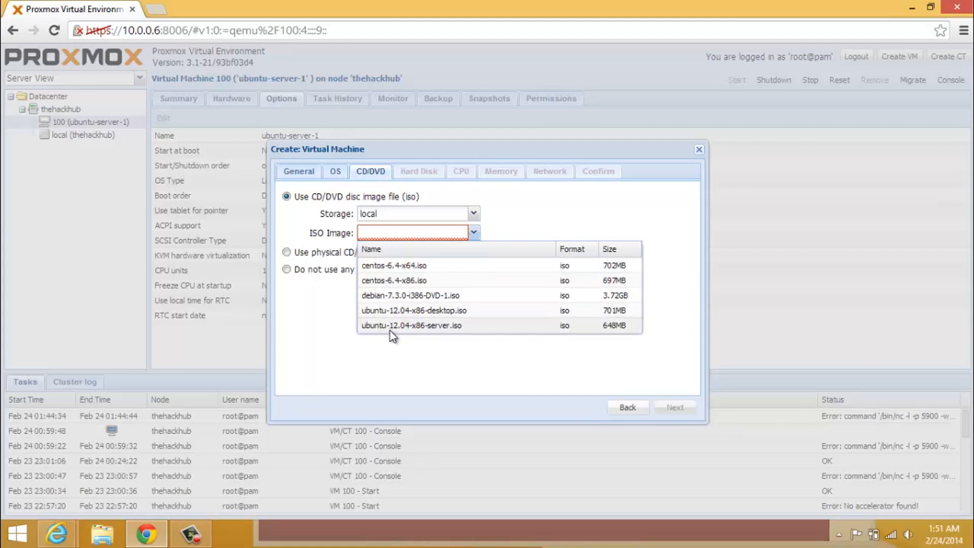
left_click(395, 314)
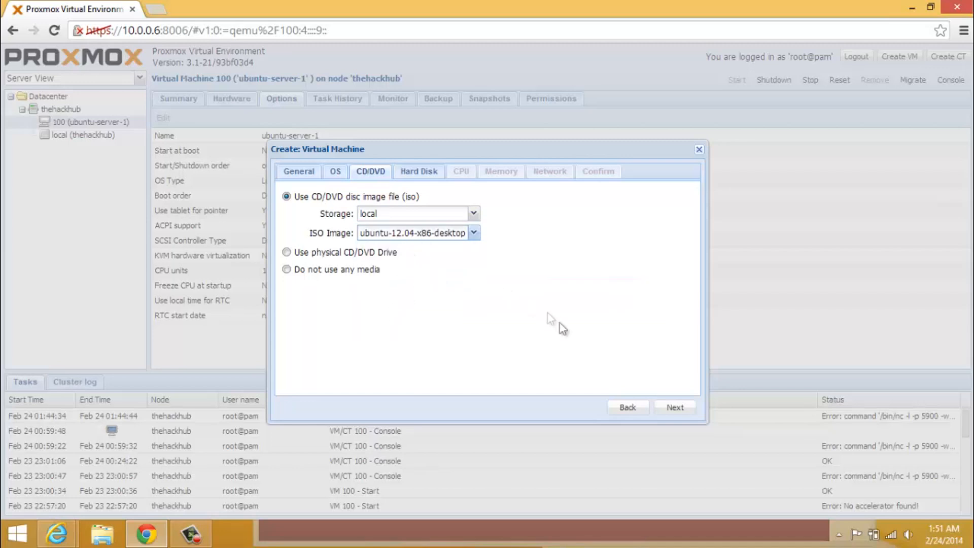
Put the virtual disk on the SATA bus and set its size to 16 GB
left_click(675, 409)
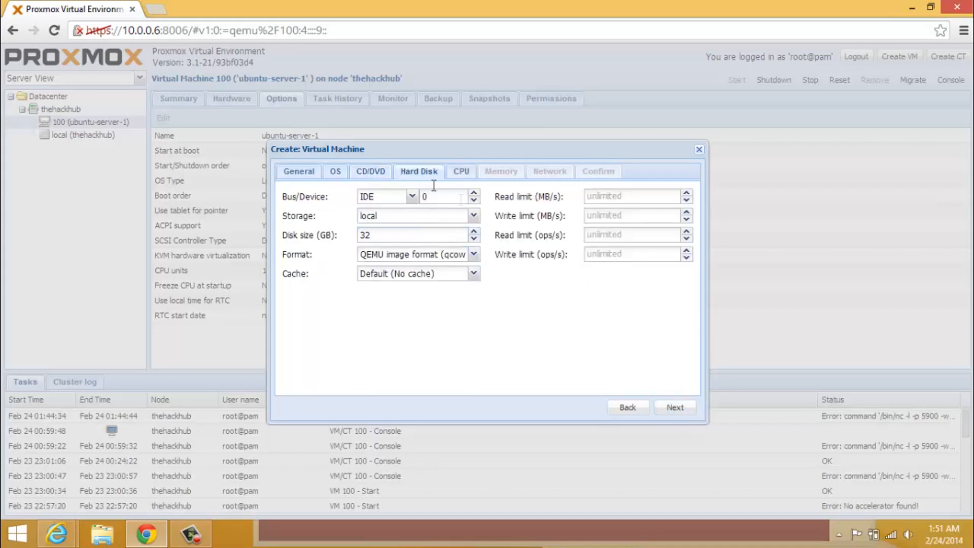
left_click(410, 196)
left_click(391, 228)
left_click(475, 239)
left_click(475, 232)
left_click(476, 232)
left_click(475, 232)
left_click(475, 232)
left_click(475, 232)
left_click(475, 232)
left_click(475, 232)
left_click(475, 231)
Keep the qcow2 format and Default (No cache) mode, then continue to CPU settings
left_click(472, 256)
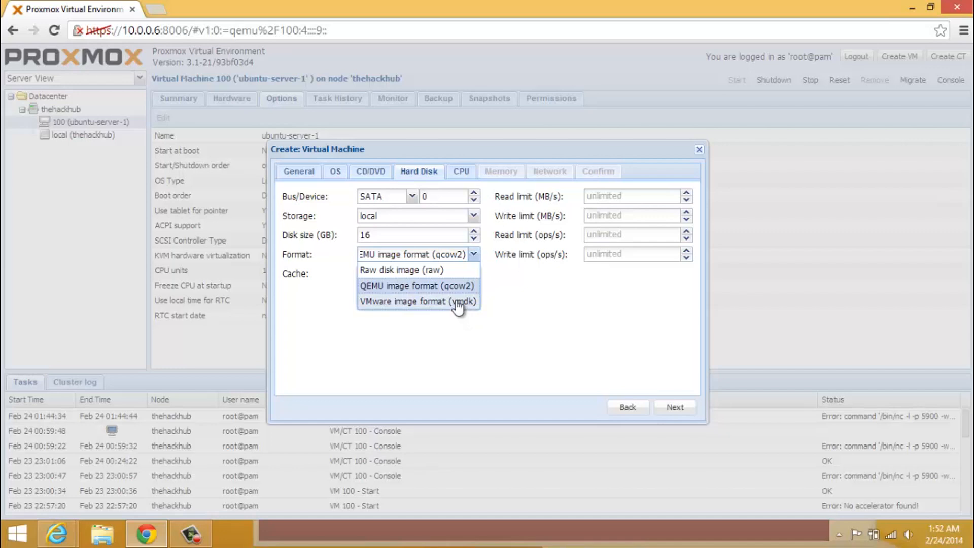
left_click(459, 287)
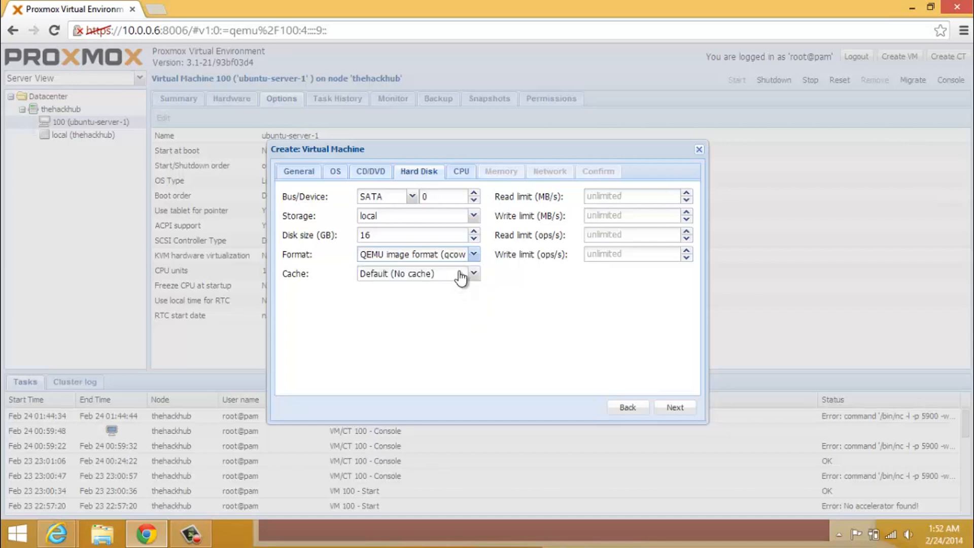
left_click(468, 277)
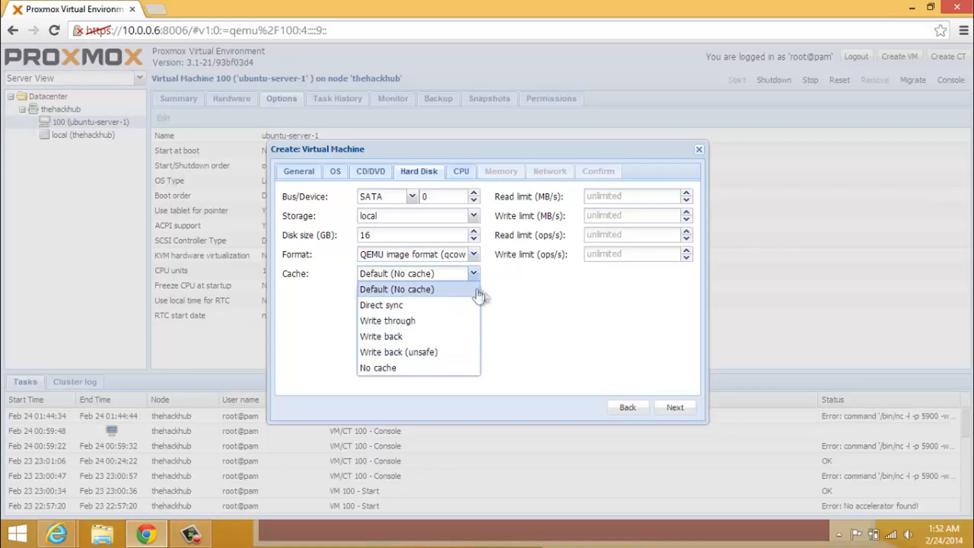
left_click(504, 289)
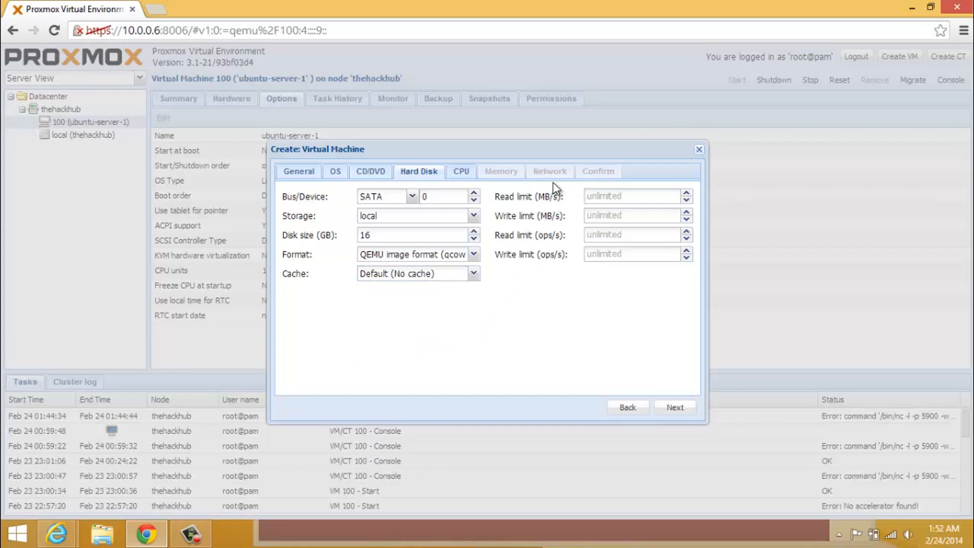
left_click(466, 174)
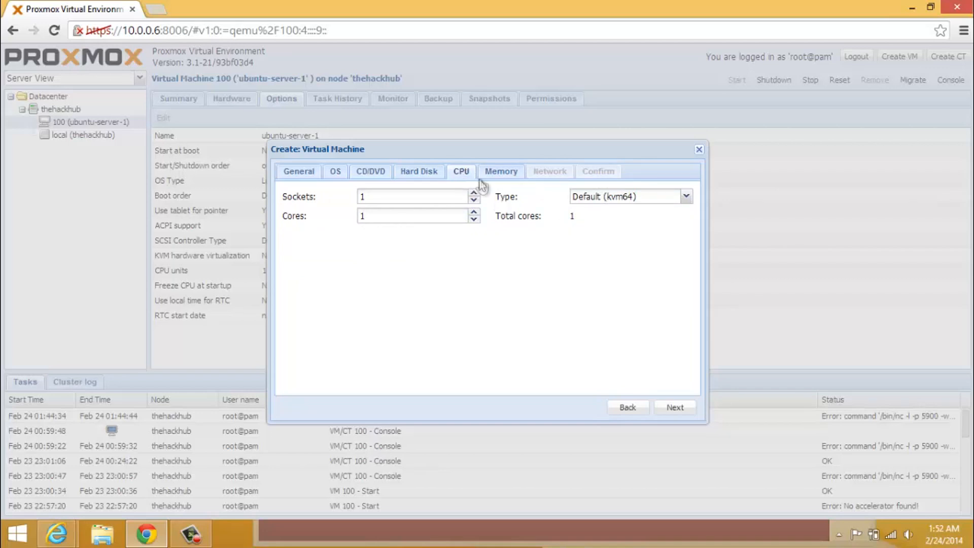
Set the CPU to 2 sockets with 8 cores each
left_click(474, 193)
left_click(474, 192)
left_click(474, 193)
left_click_drag(475, 214, 475, 213)
left_click(474, 200)
left_click(474, 200)
Set the CPU type to SandyBridge after briefly trying host
left_click(608, 200)
left_click_drag(687, 236, 694, 361)
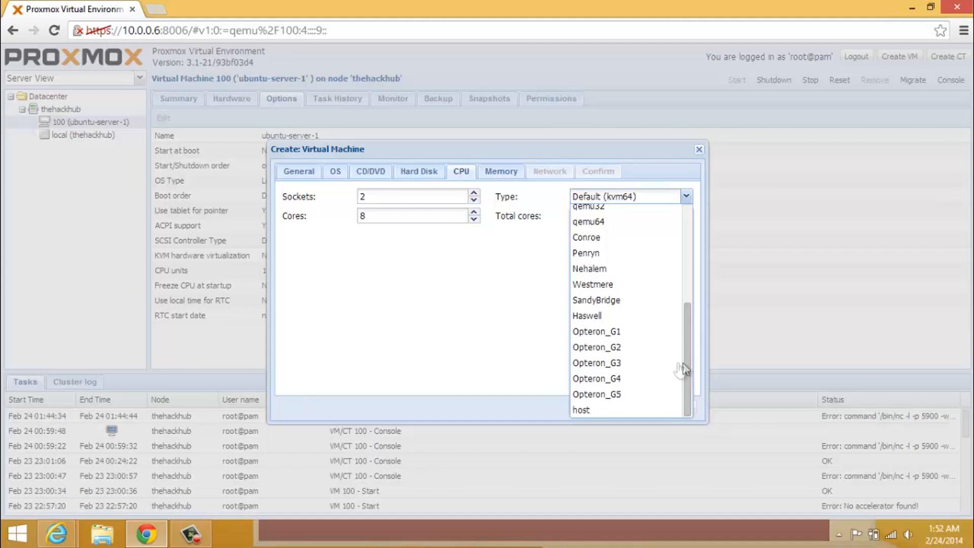
left_click(632, 411)
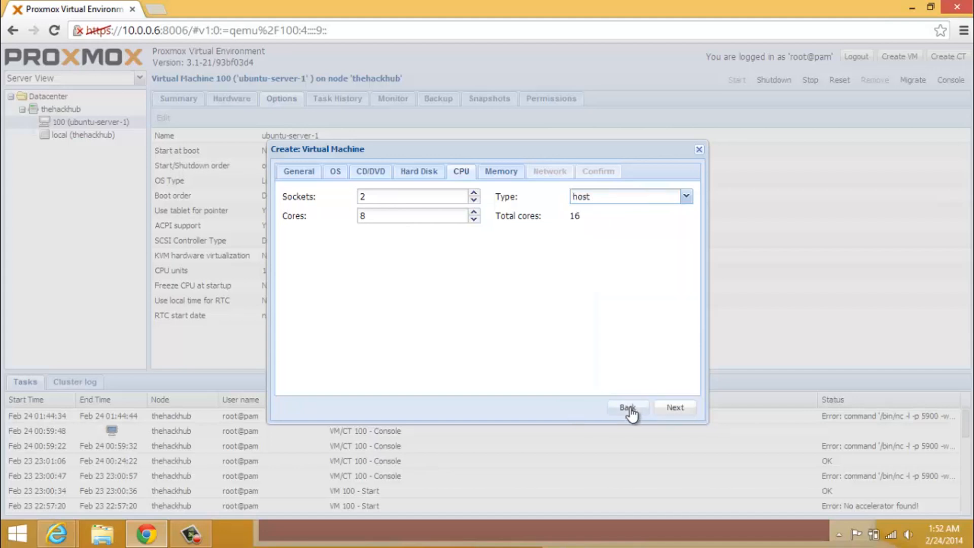
left_click(649, 202)
left_click_drag(690, 307, 694, 336)
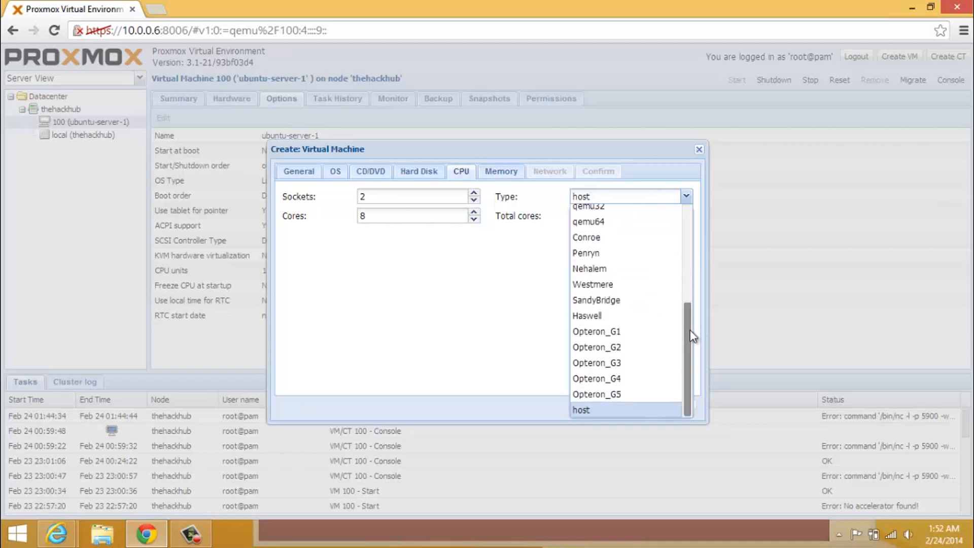
left_click(639, 299)
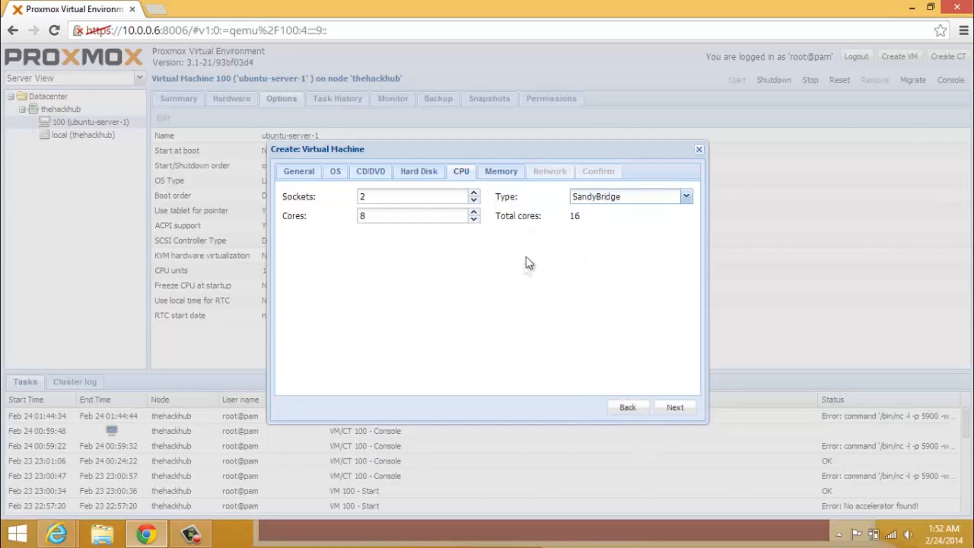
Switch memory to automatic allocation with a 2048 MB maximum and 512 MB minimum
left_click(665, 404)
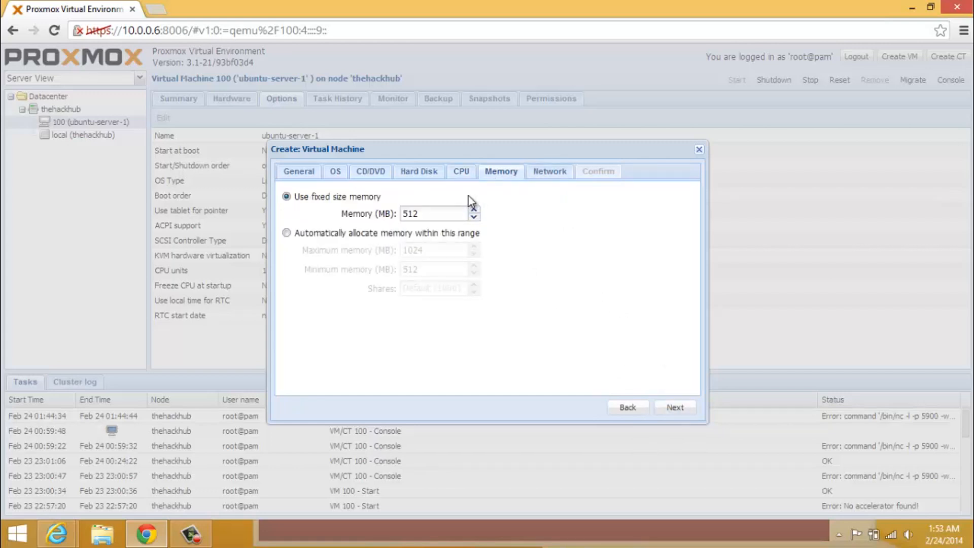
left_click(376, 240)
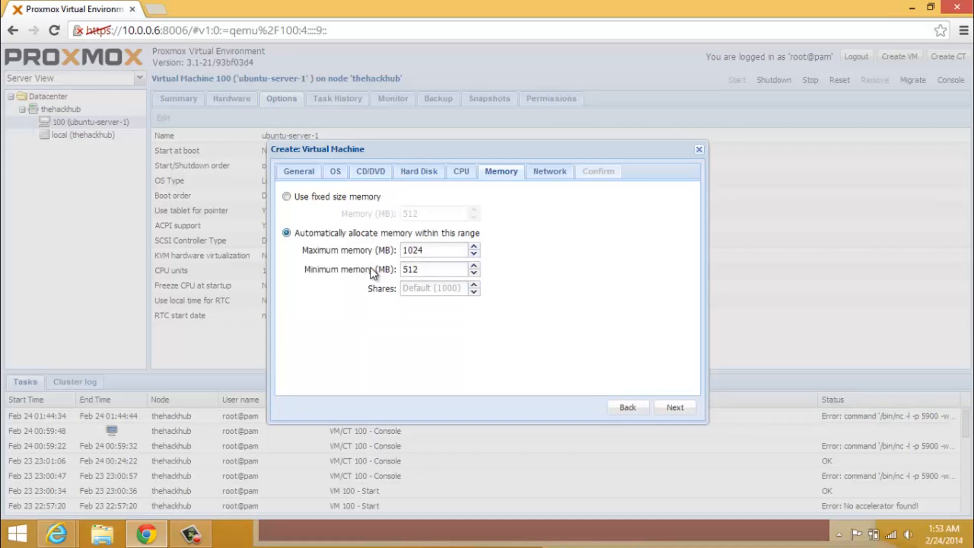
double_click(428, 249)
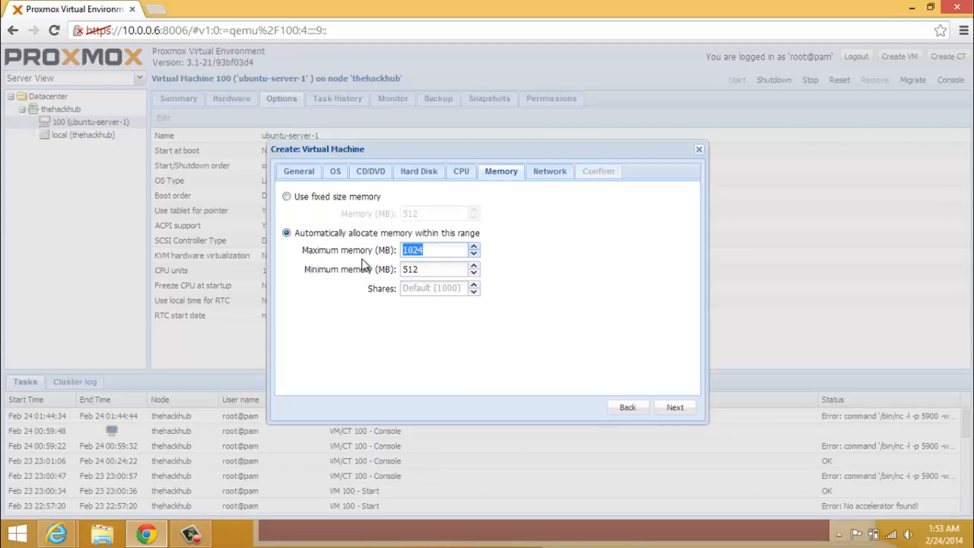
type("2048")
key("Tab")
type("2")
double_click(426, 269)
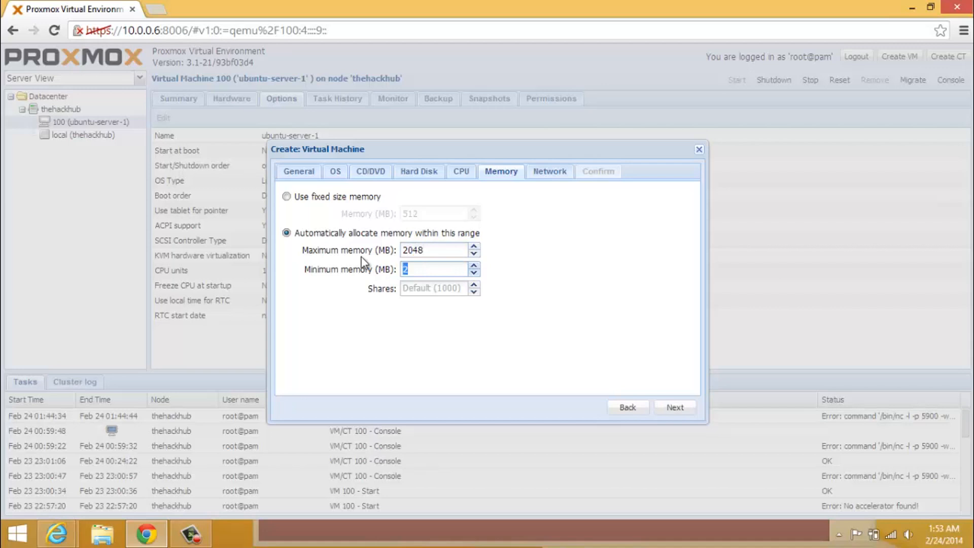
type("512")
Keep bridged mode on vmbr0 and pick the Realtec RTL8139 network model
left_click(675, 408)
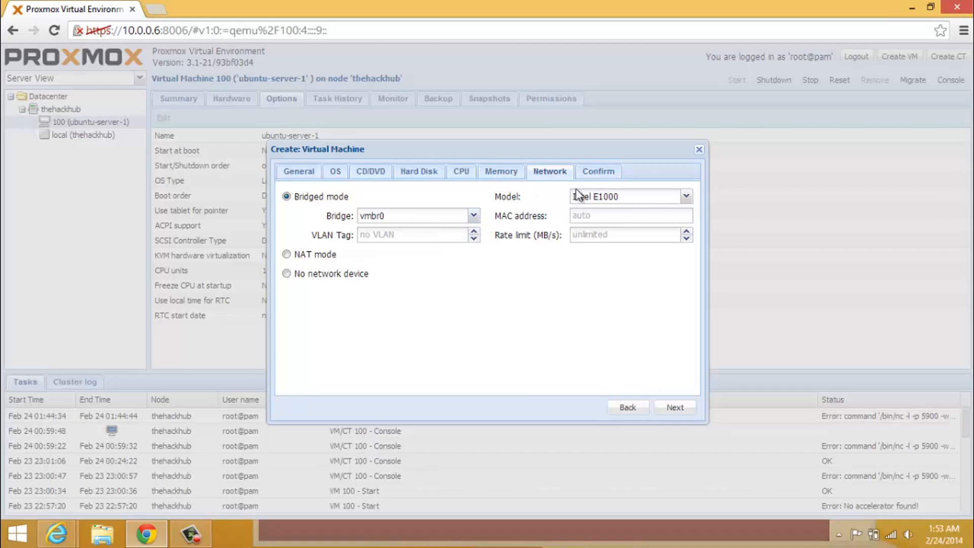
left_click(608, 196)
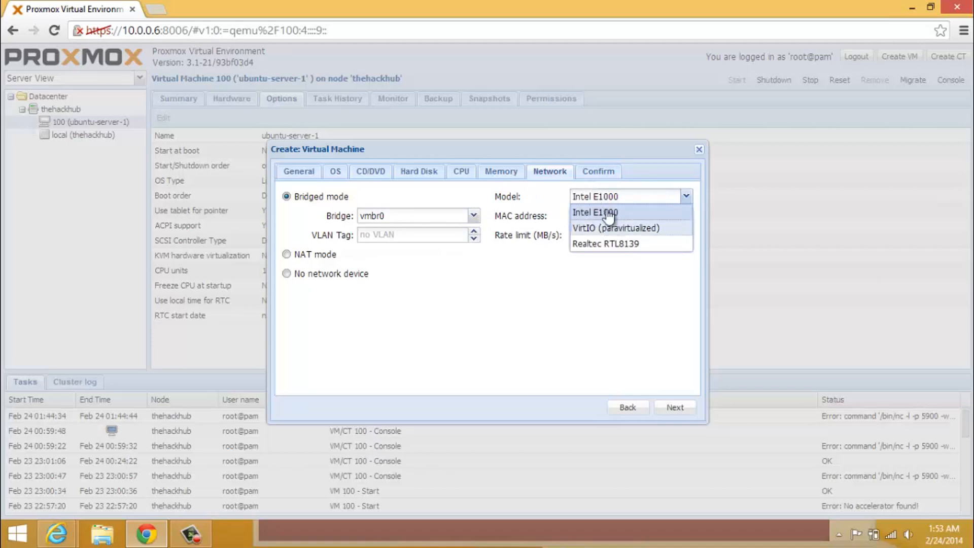
left_click(606, 245)
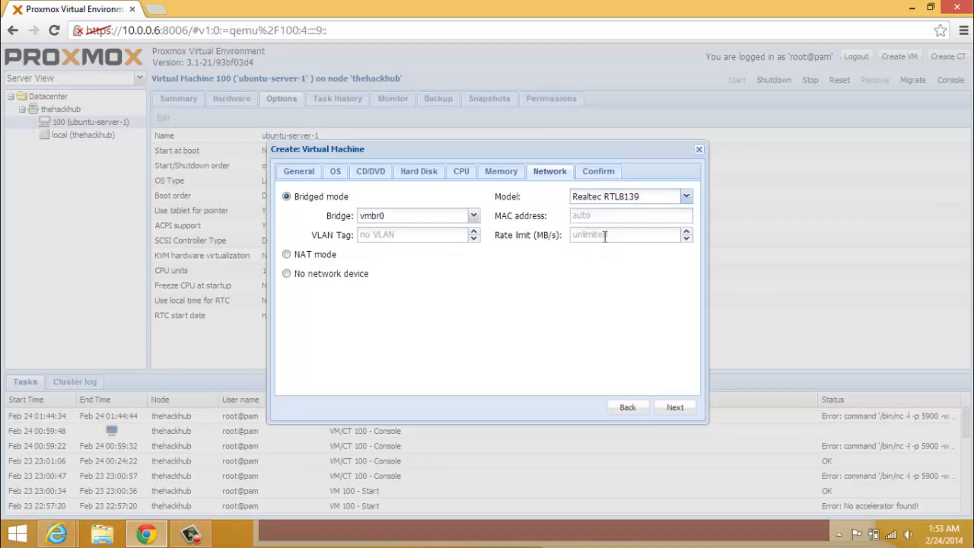
left_click(642, 198)
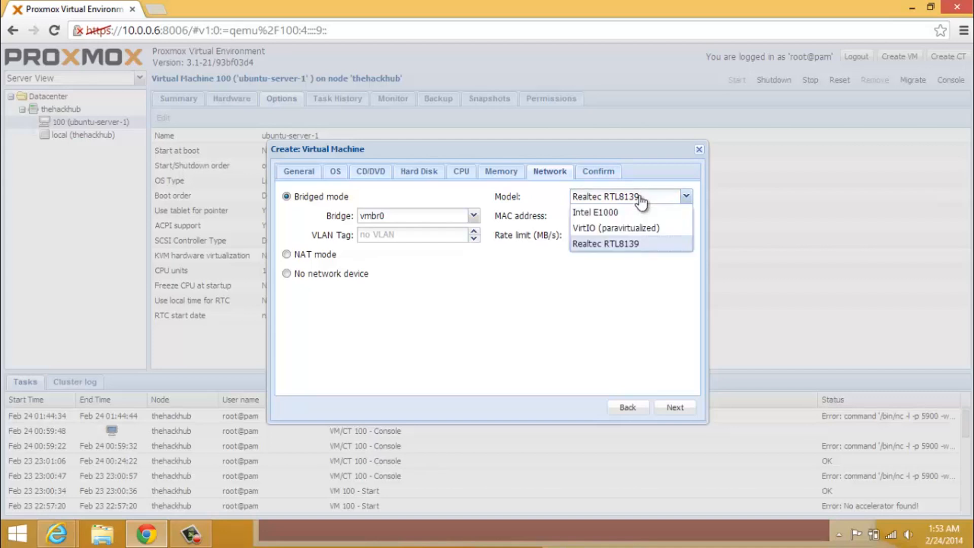
left_click(635, 241)
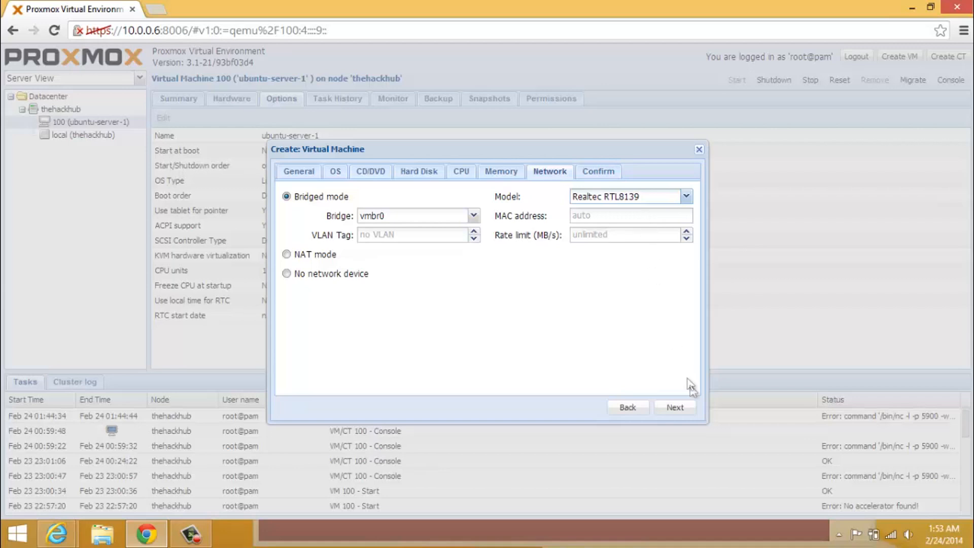
Review the Confirm summary, finish creating VM 'test', and open VM 101
left_click(676, 407)
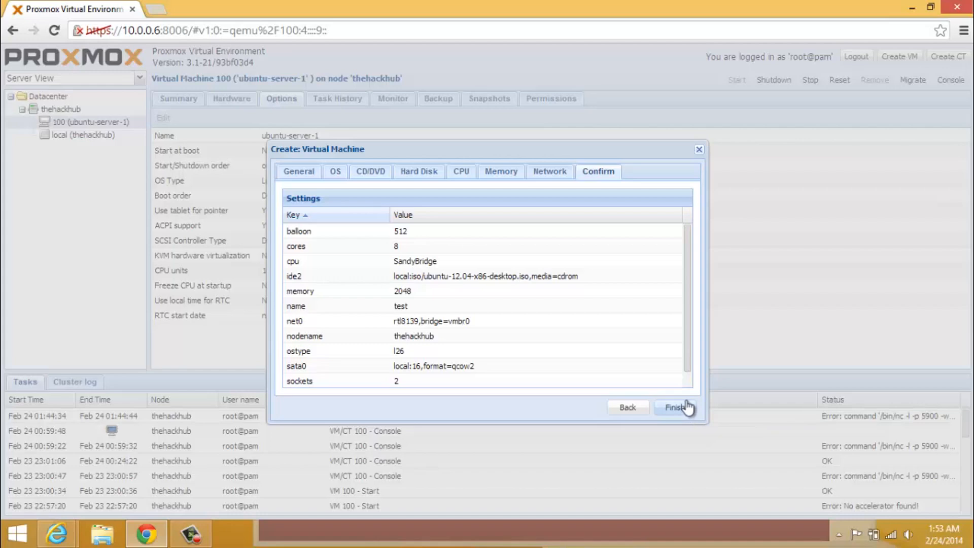
scroll(685, 350, "down", 1)
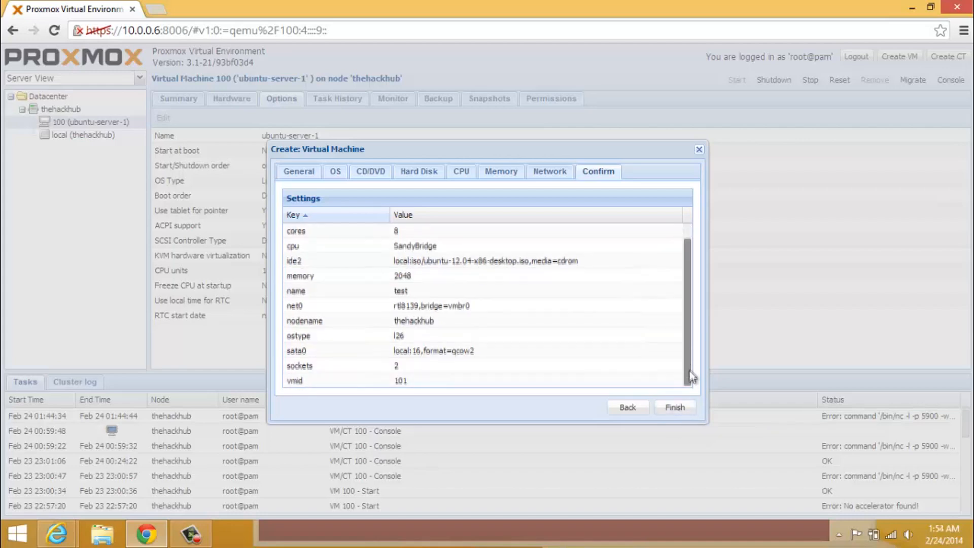
left_click(679, 407)
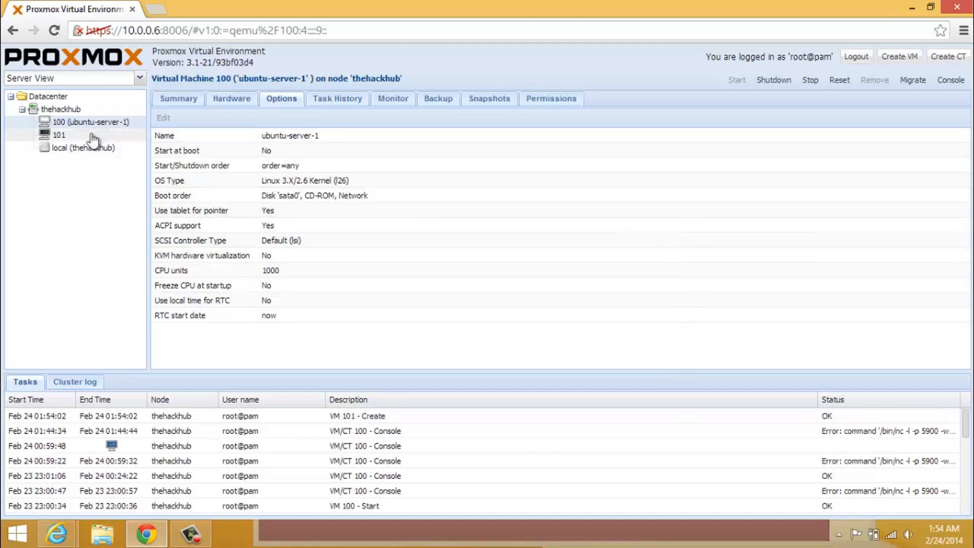
left_click(61, 135)
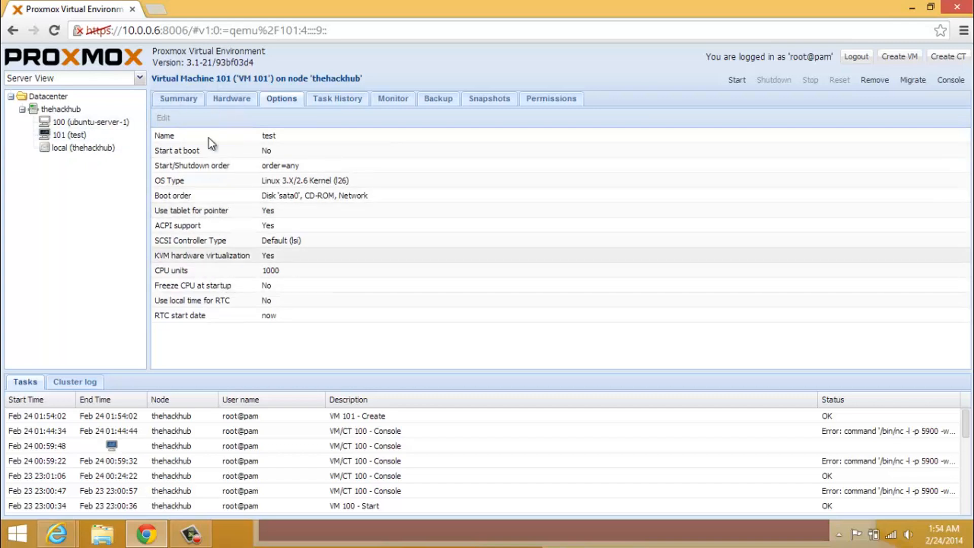
left_click(246, 103)
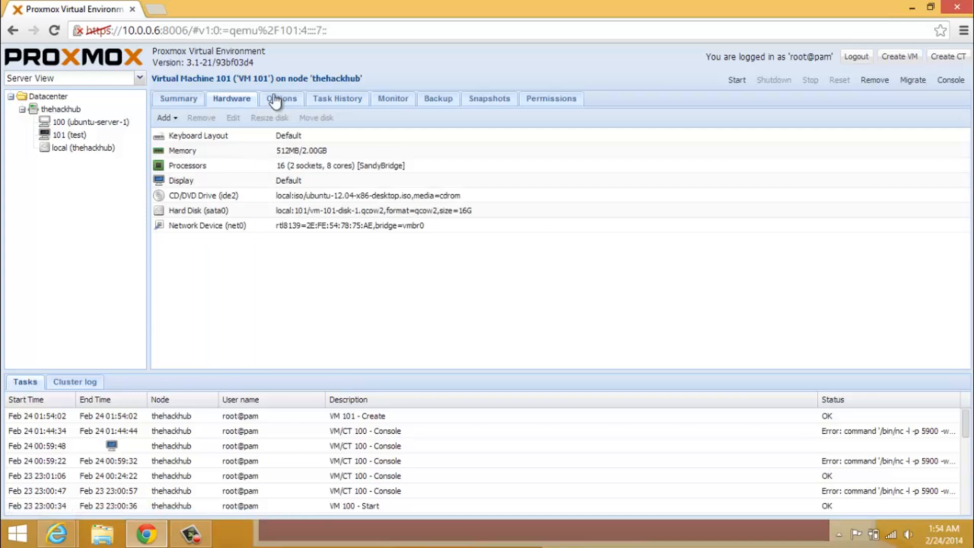
left_click(190, 99)
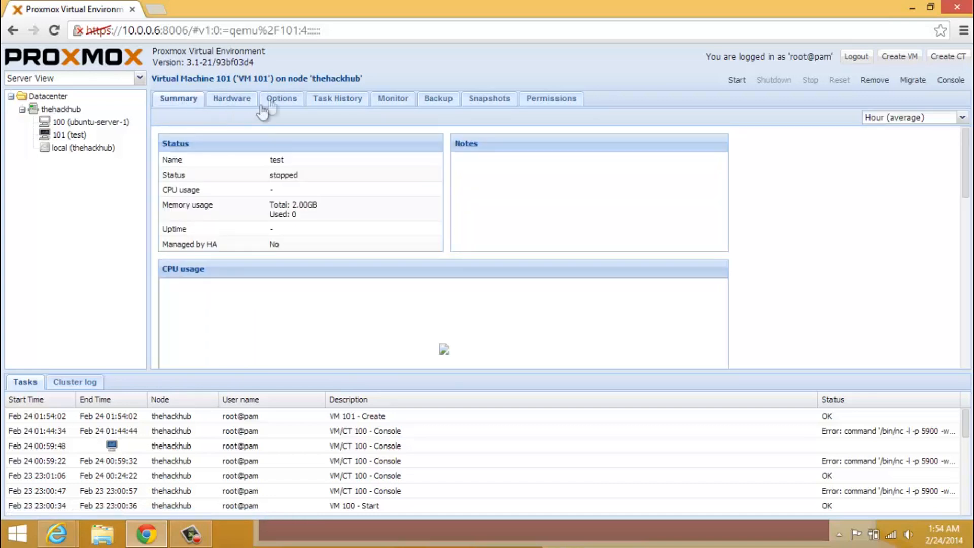
left_click(292, 104)
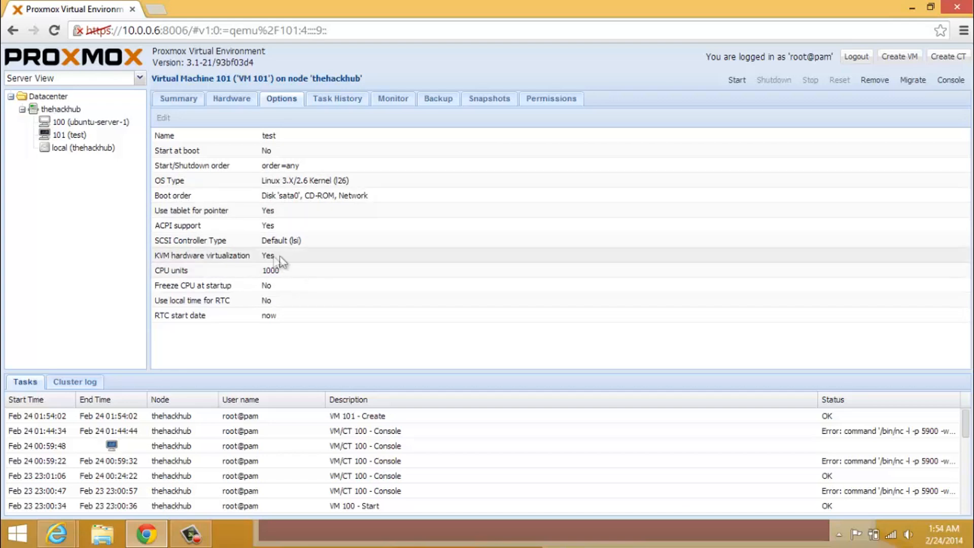
left_click(306, 300)
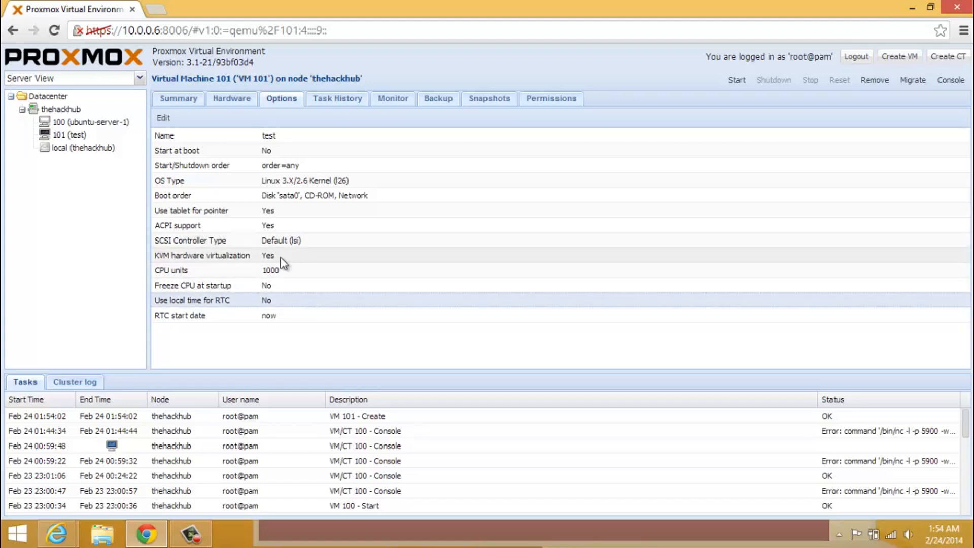
left_click(232, 256)
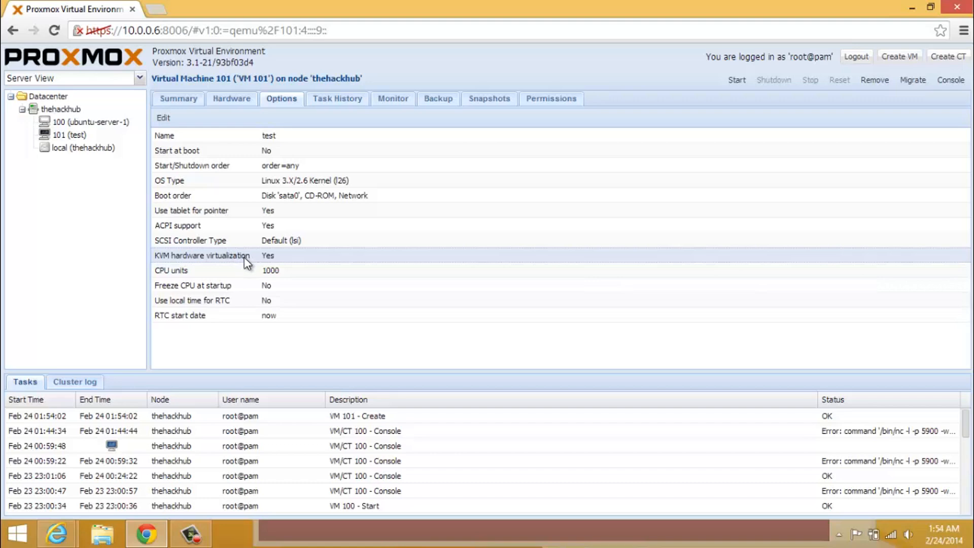
Uncheck Enabled in VM 101's KVM hardware virtualization option and confirm
double_click(265, 254)
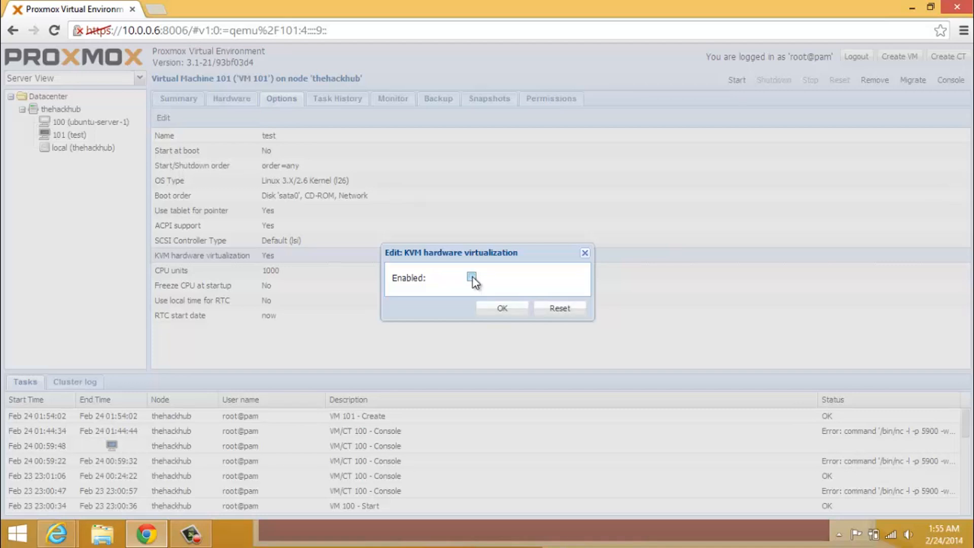
left_click(472, 277)
left_click(499, 310)
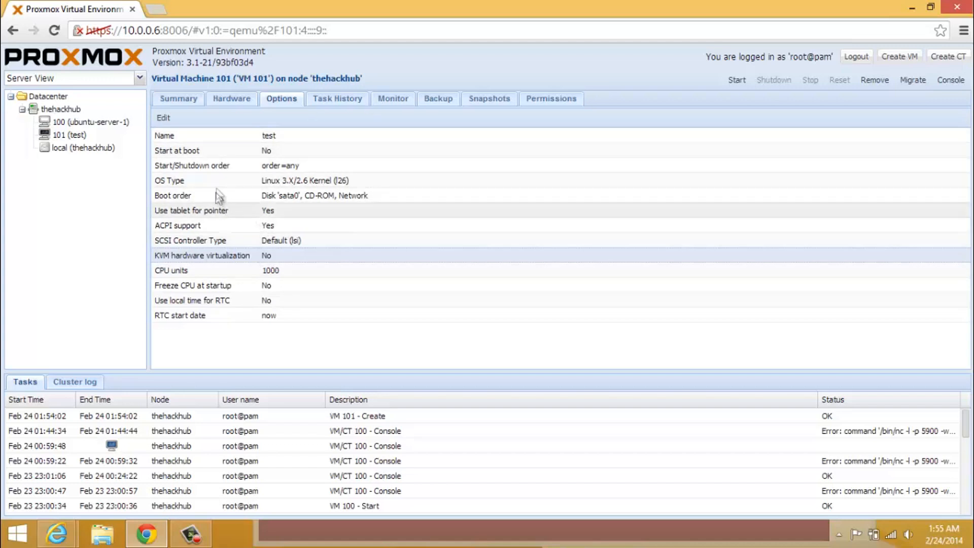
Start the test VM and switch the resource tree to Storage View
left_click(729, 87)
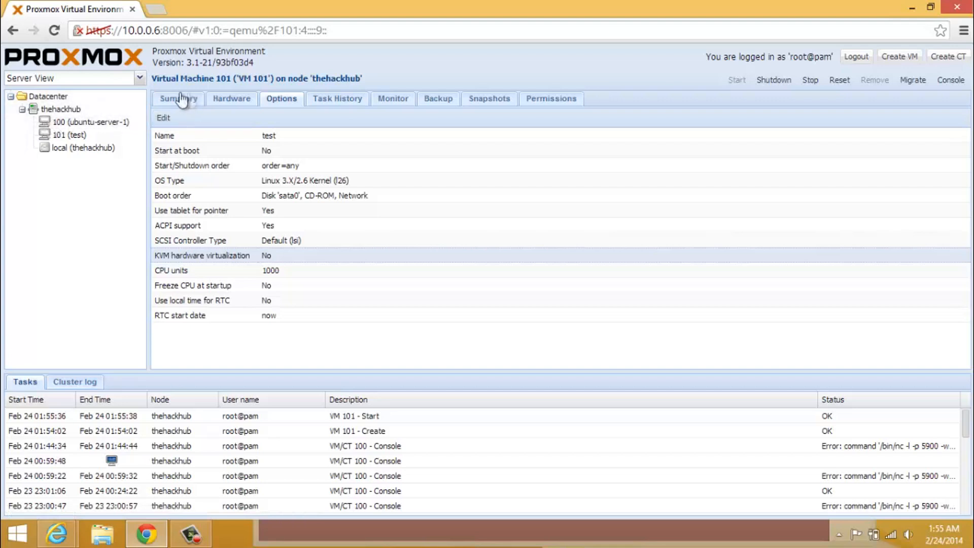
left_click(136, 79)
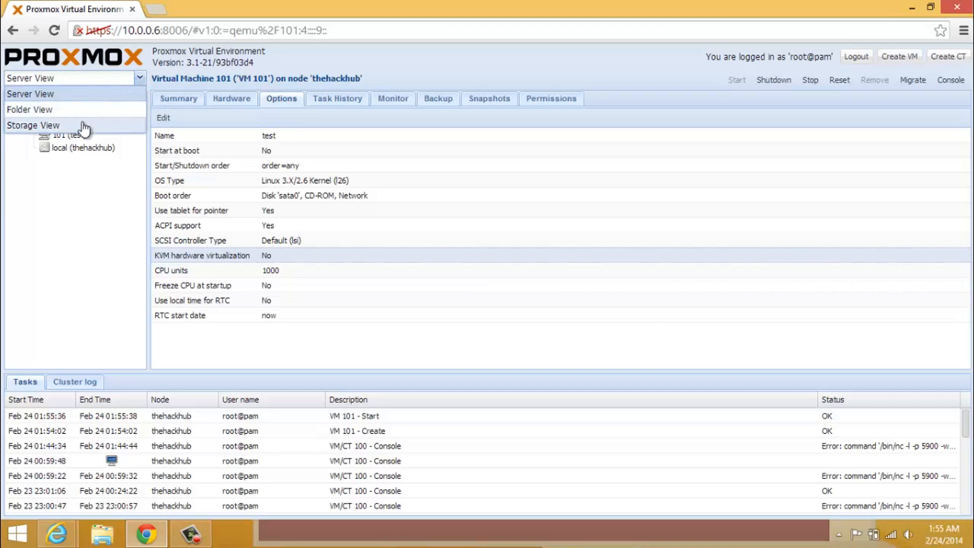
left_click(87, 126)
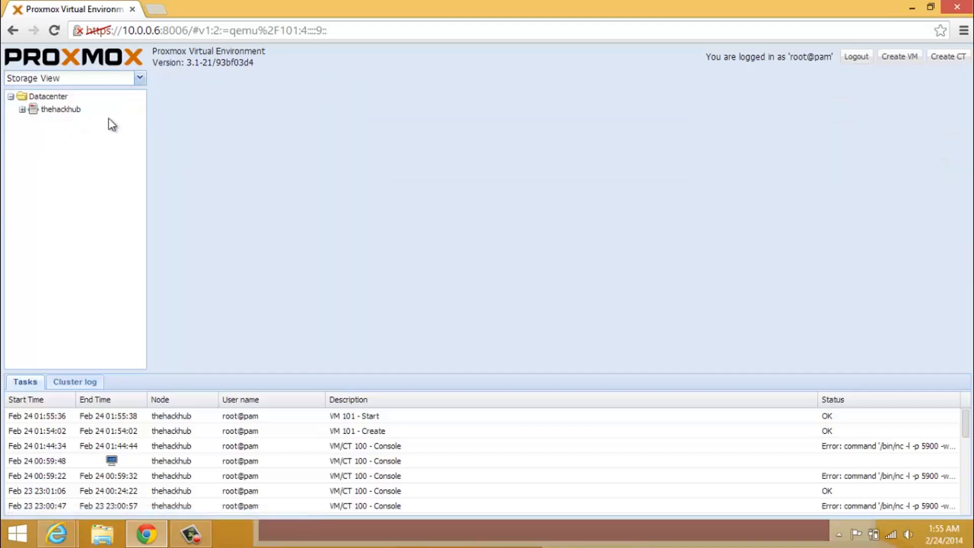
Show the local (thehackhub) storage summary: 80.83GB size, 6.99GB used, 73.84GB available
left_click(22, 110)
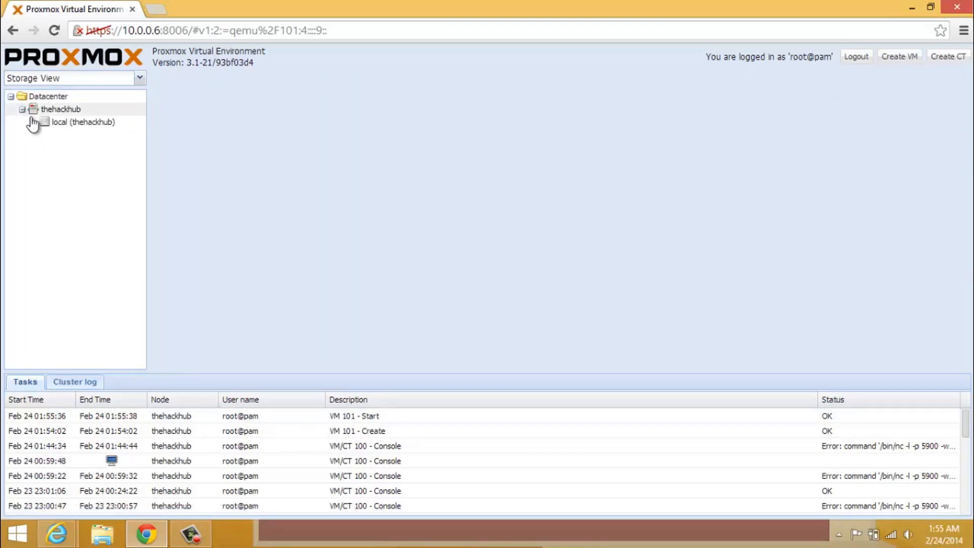
left_click(58, 124)
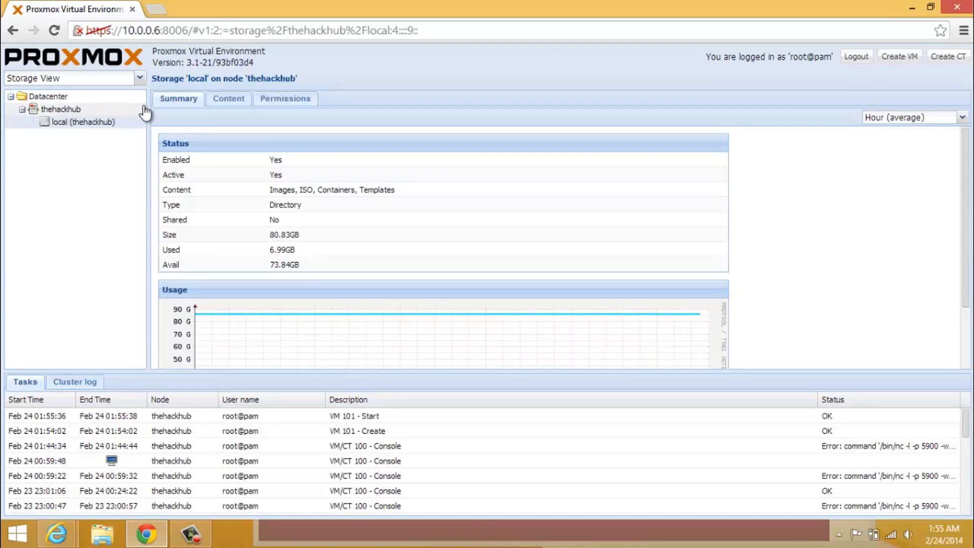
left_click(106, 110)
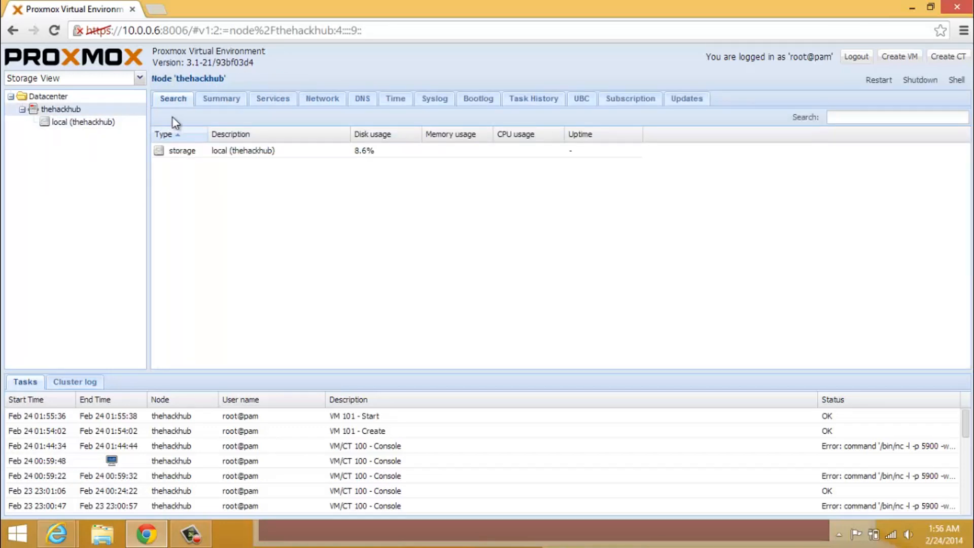
left_click(103, 125)
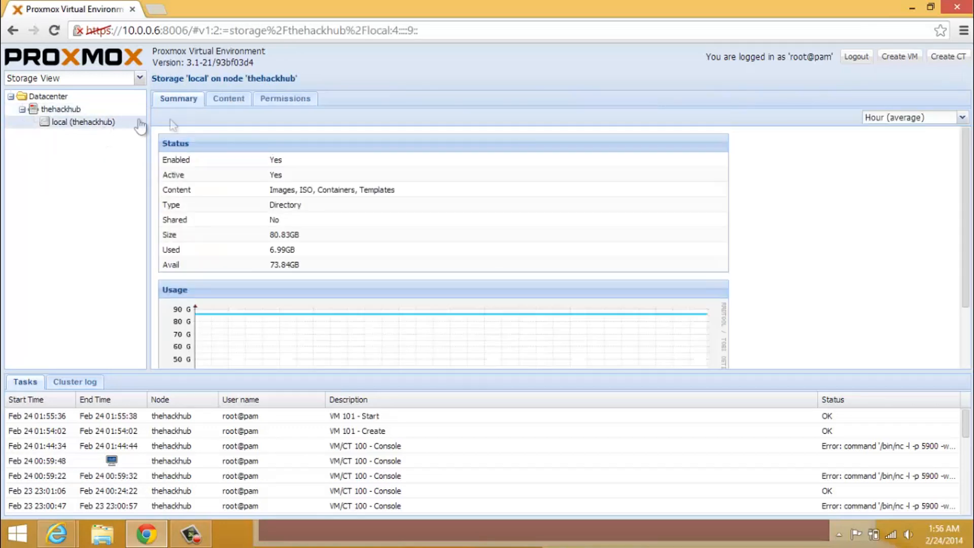
List the local storage content: vm-100-disk-1.qcow2, vm-101-disk-1.qcow2 and five ISO files
left_click(235, 102)
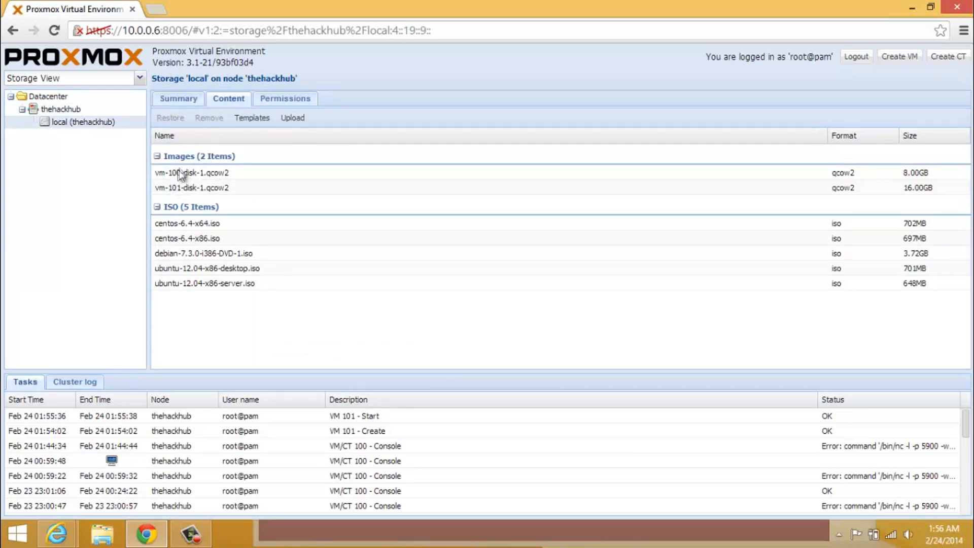
left_click(178, 206)
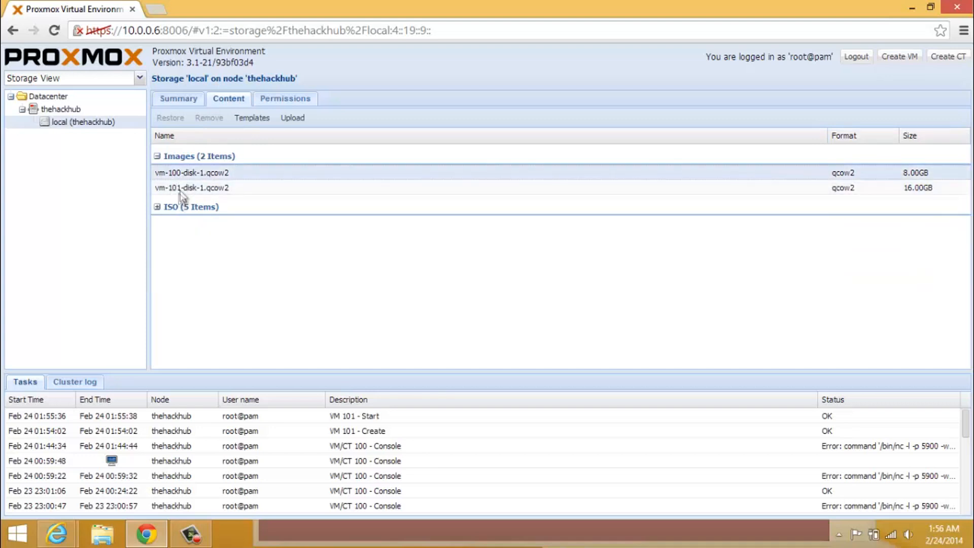
left_click(157, 207)
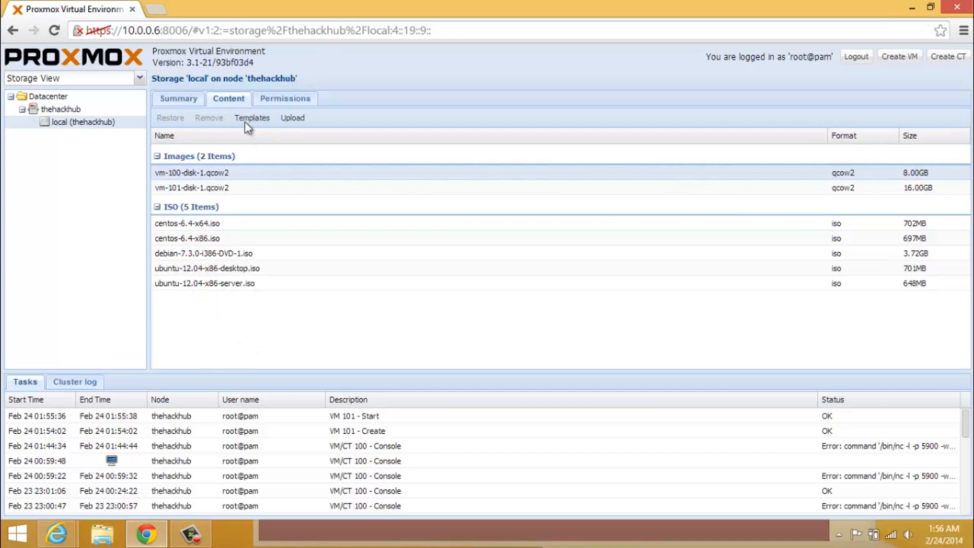
left_click(293, 119)
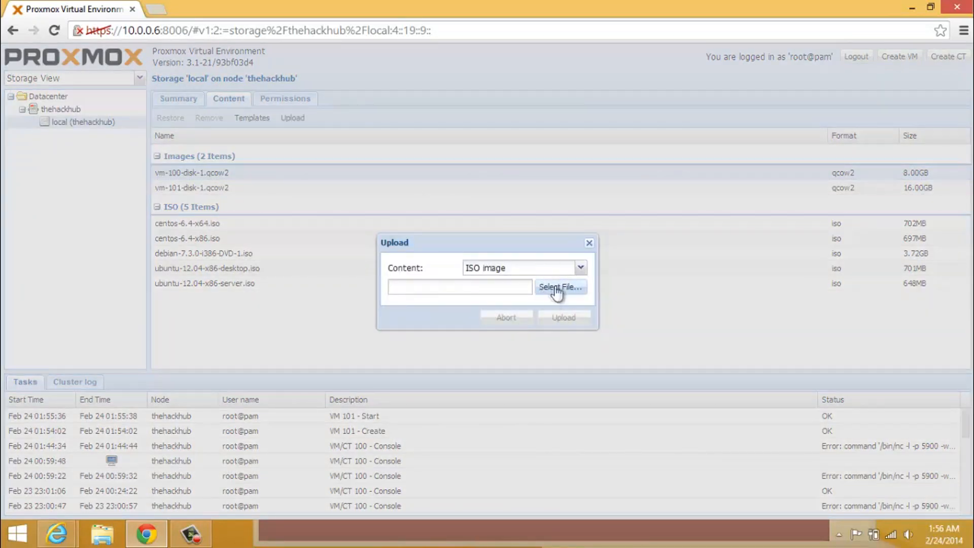
left_click(580, 269)
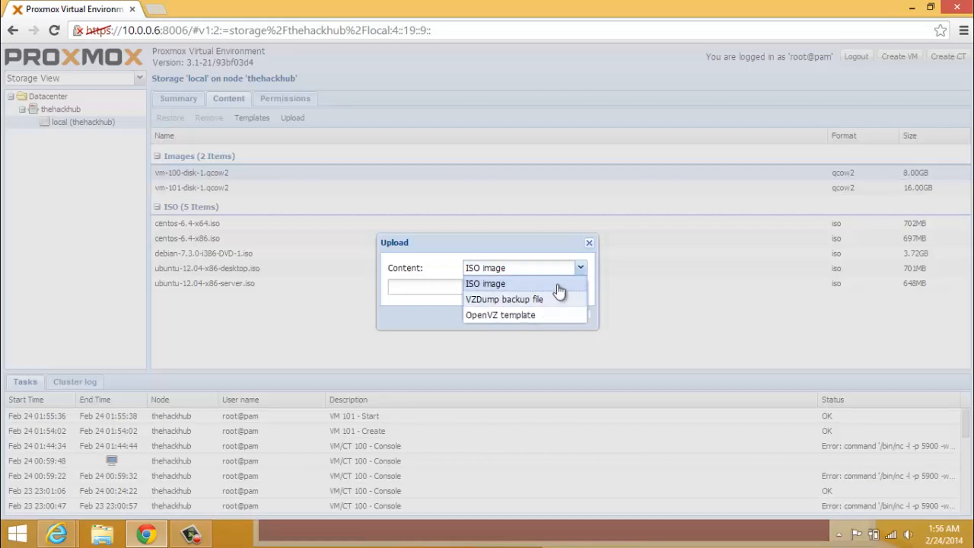
left_click(433, 314)
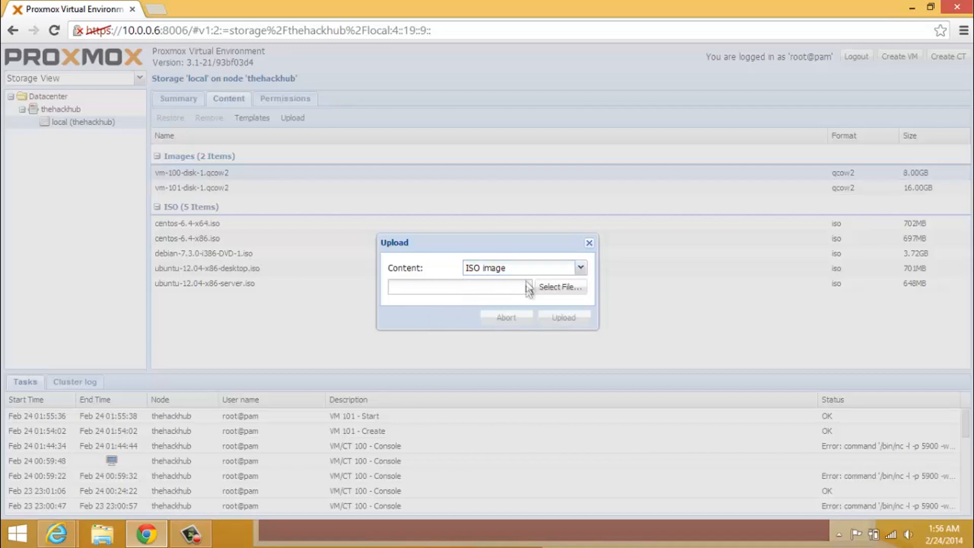
left_click(547, 297)
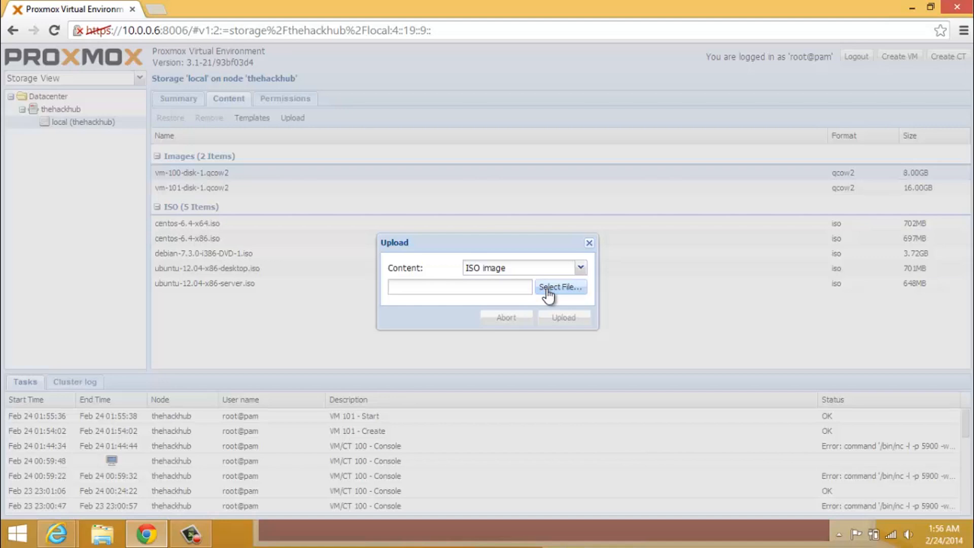
left_click(548, 297)
left_click(590, 243)
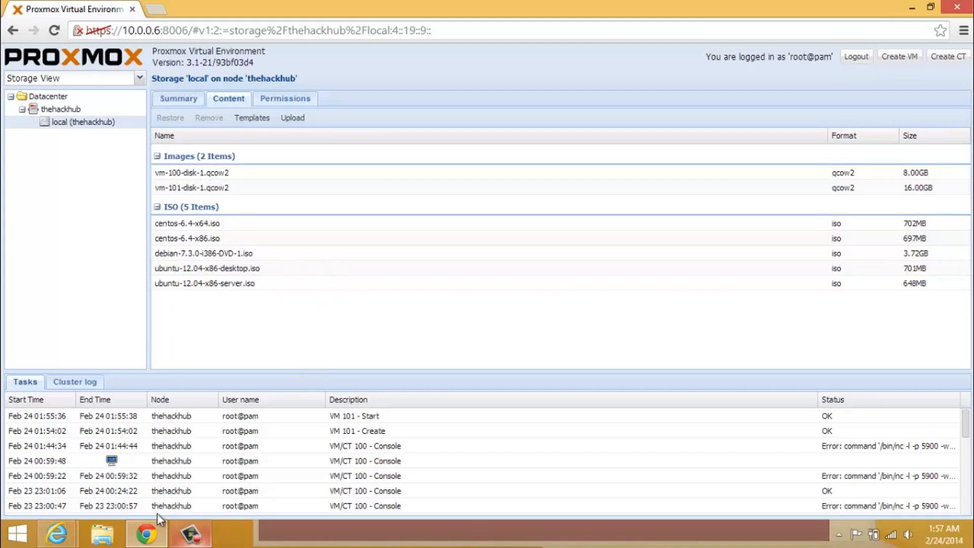
left_click(60, 524)
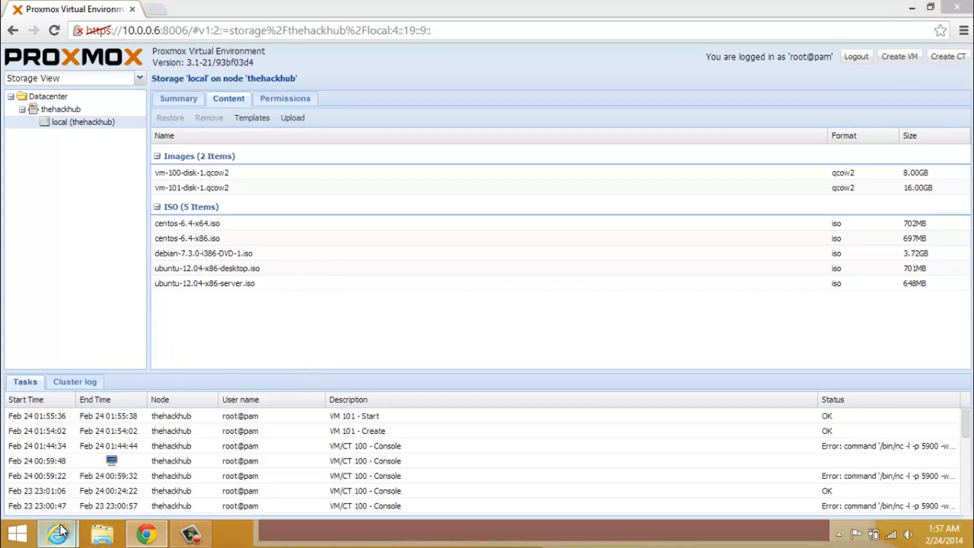
left_click(93, 429)
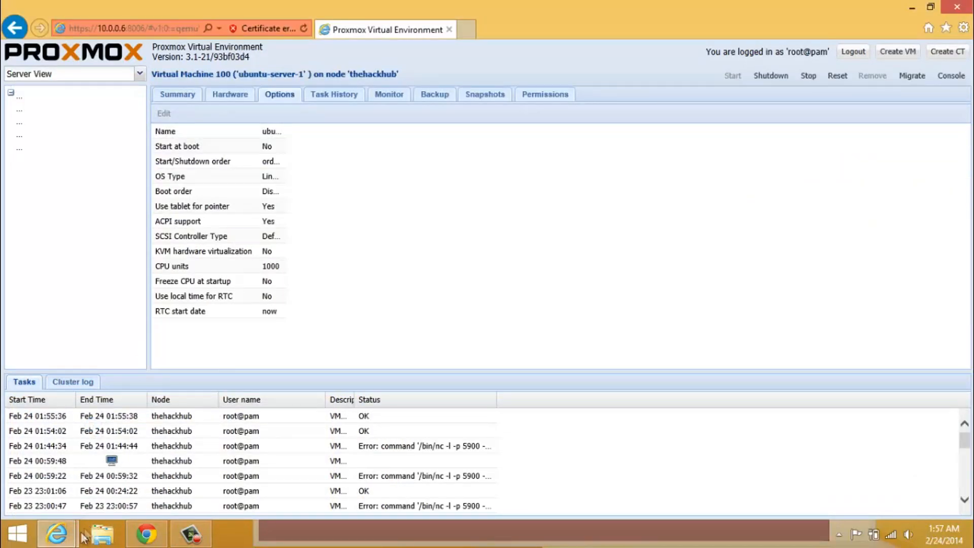
mouse_move(57, 533)
left_click(271, 449)
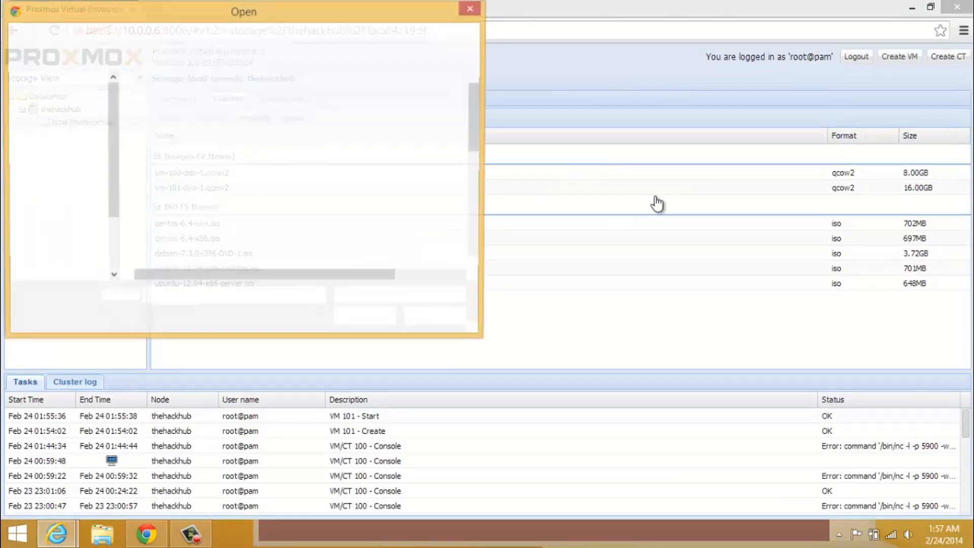
left_click(480, 10)
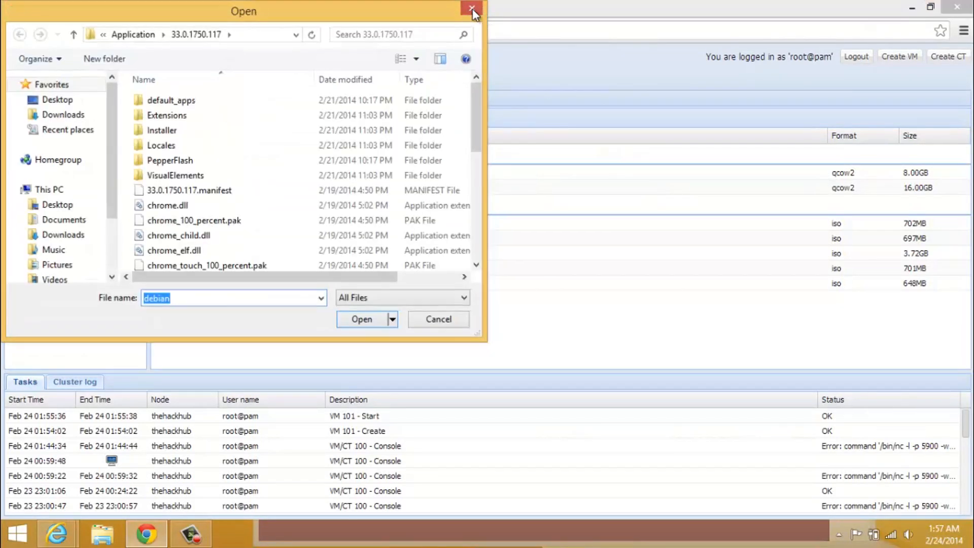
left_click(472, 11)
left_click(476, 9)
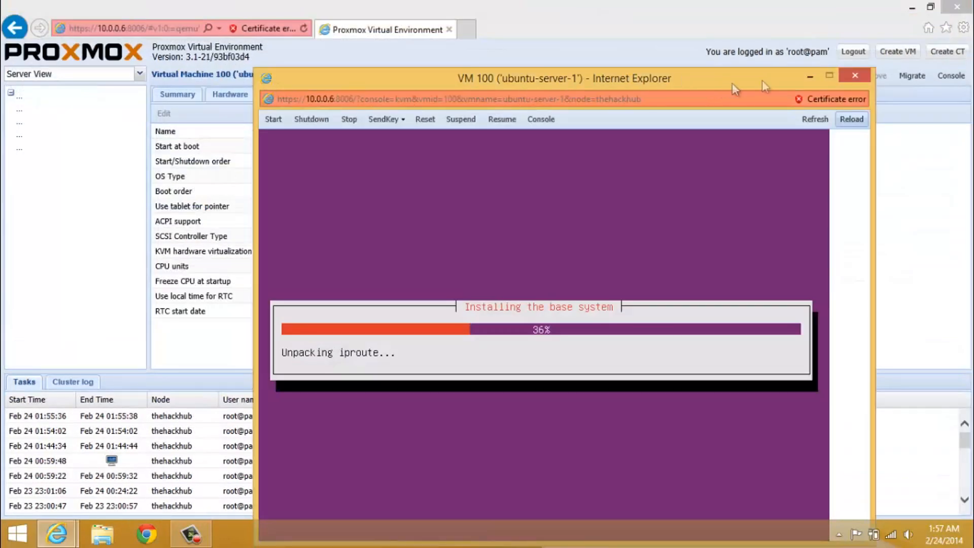
Minimize the VM 100 console and reload the Datacenter overview to show VM 101 running
left_click(810, 75)
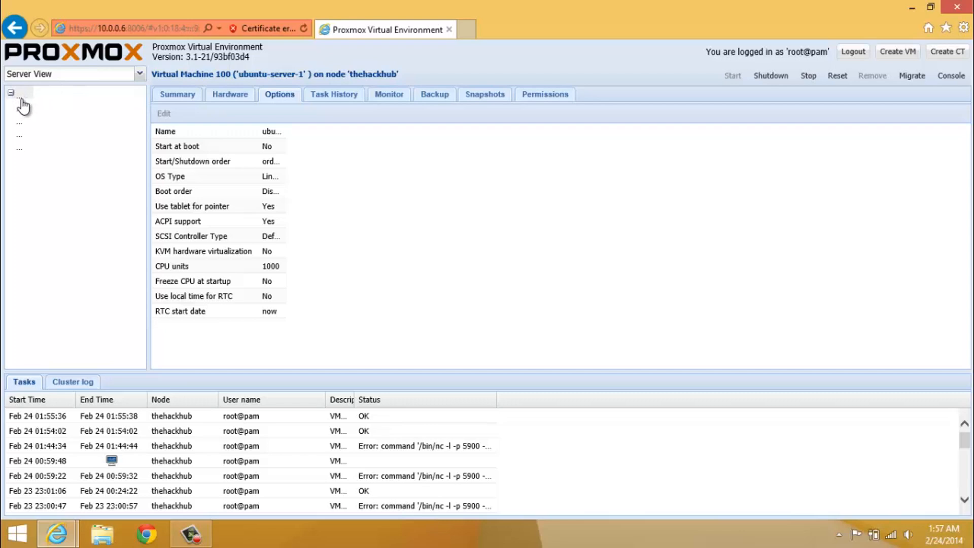
left_click(306, 26)
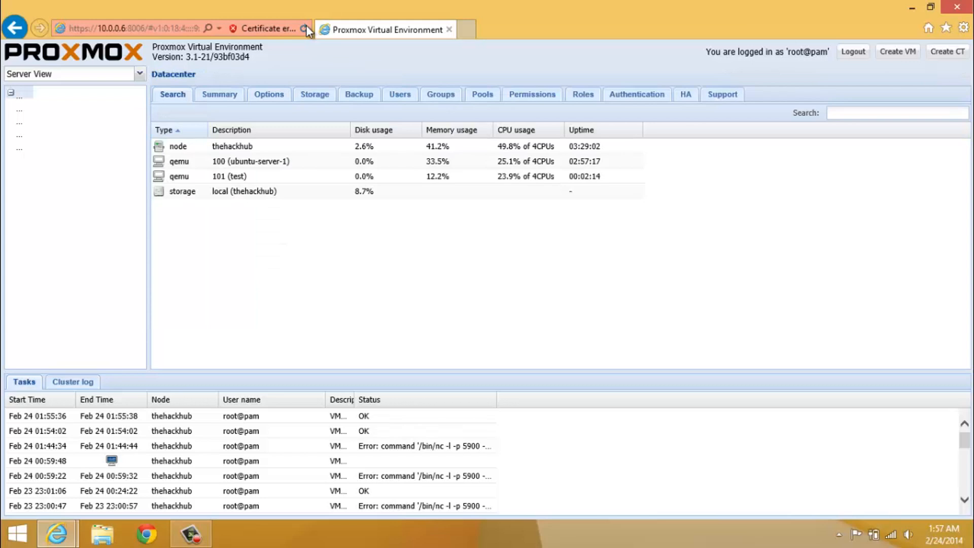
Open VM 101 'test' and launch its console from the options page
double_click(273, 180)
left_click(19, 135)
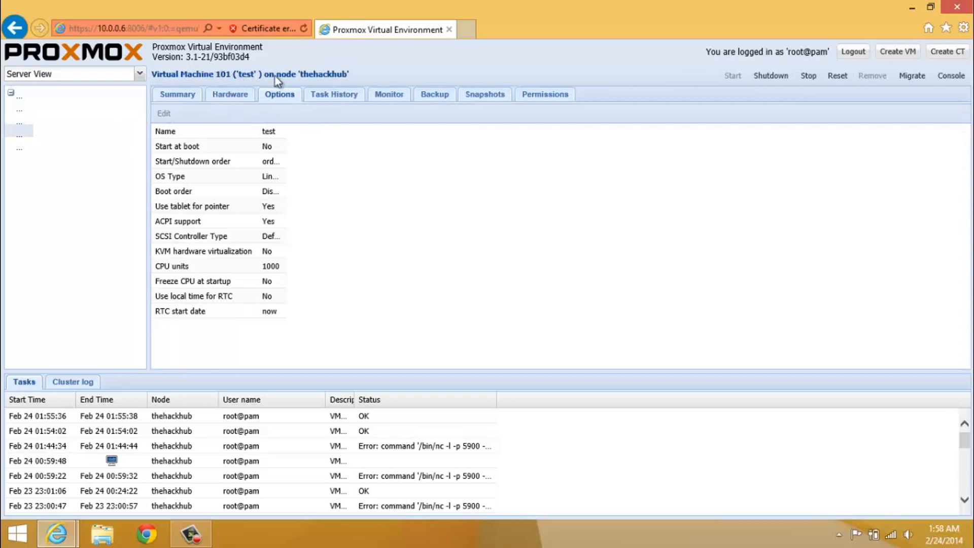
left_click(951, 76)
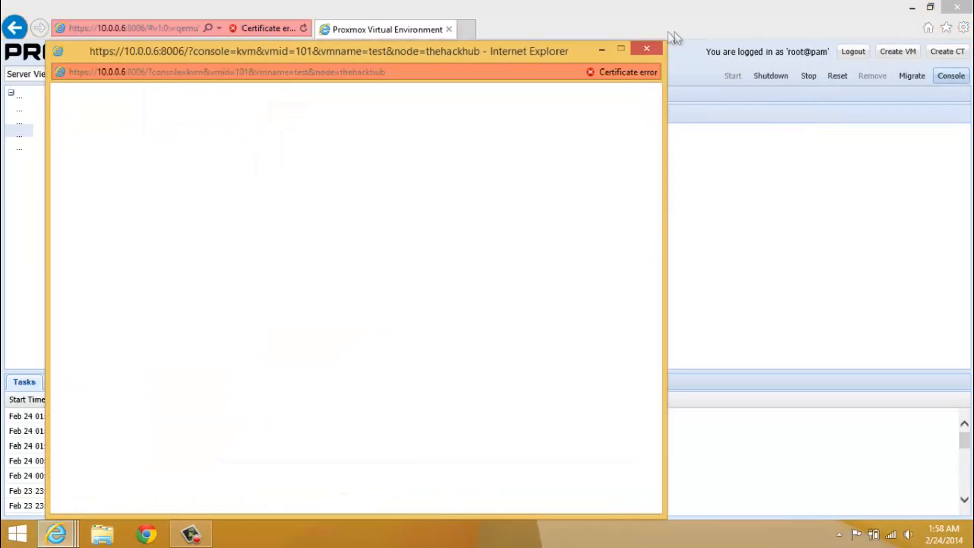
Move the VM 101 console into view, watch Ubuntu 12.04 boot, then close it
left_click_drag(562, 51, 639, 24)
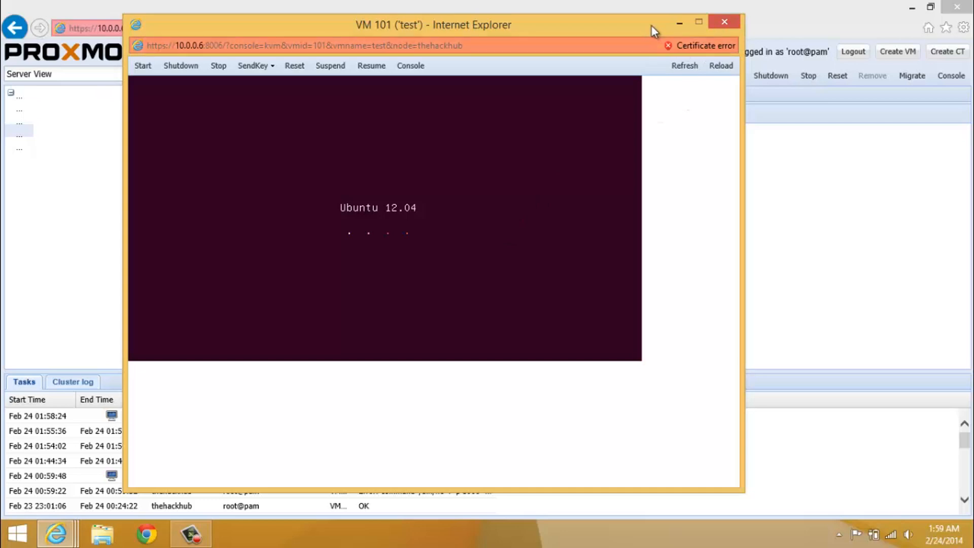
mouse_move(650, 23)
left_mouse_down()
mouse_move(684, 35)
mouse_move(656, 30)
left_mouse_up()
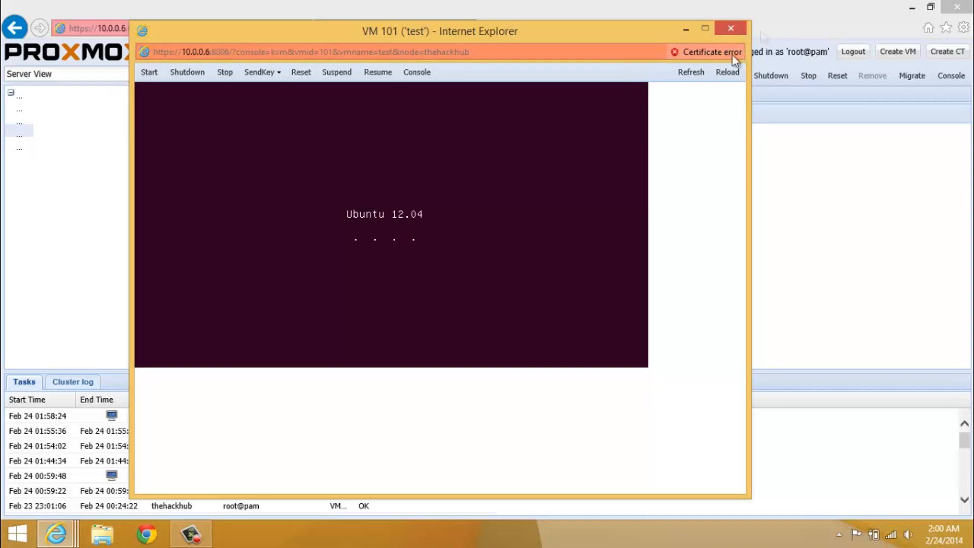
left_click(731, 28)
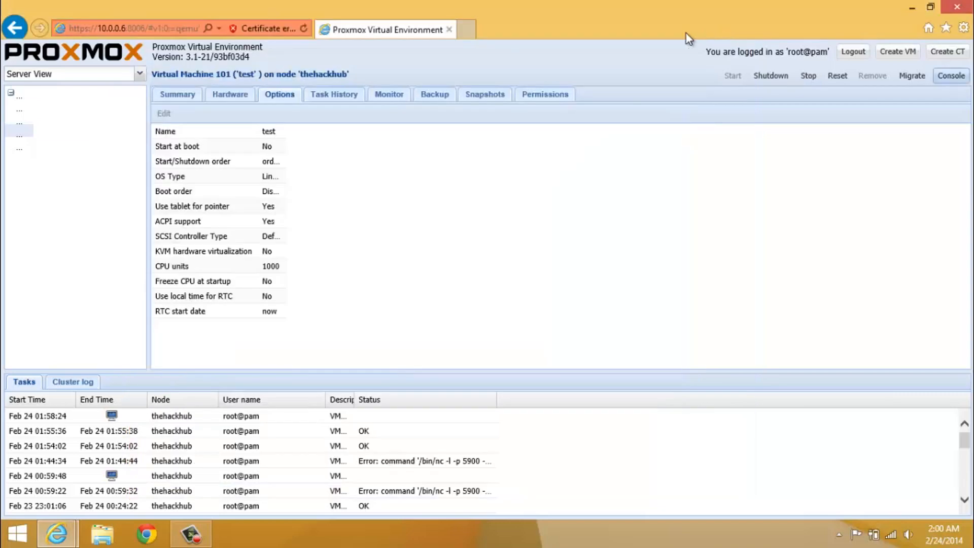